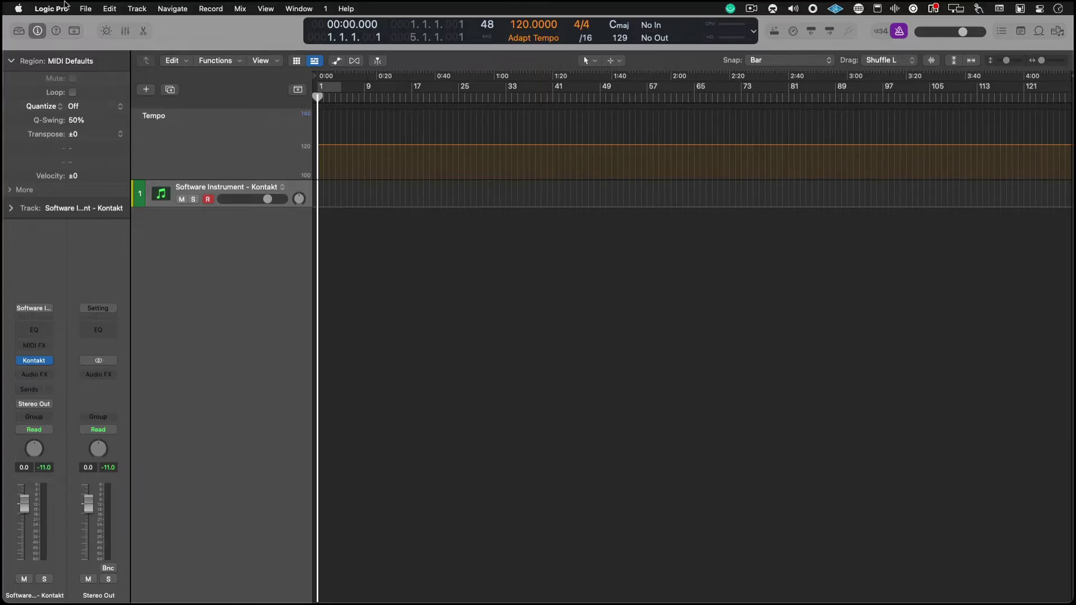
Step: Open File > Project Settings > Smart Tempo, keeping Project Tempo Mode on Adapt Project Tempo
left_click(85, 8)
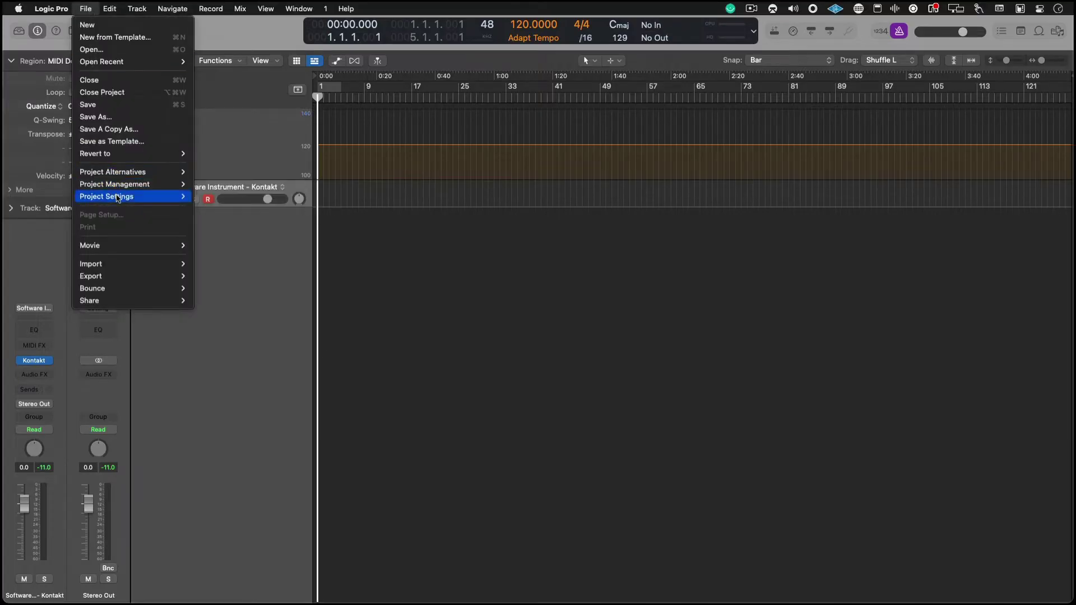
mouse_move(118, 198)
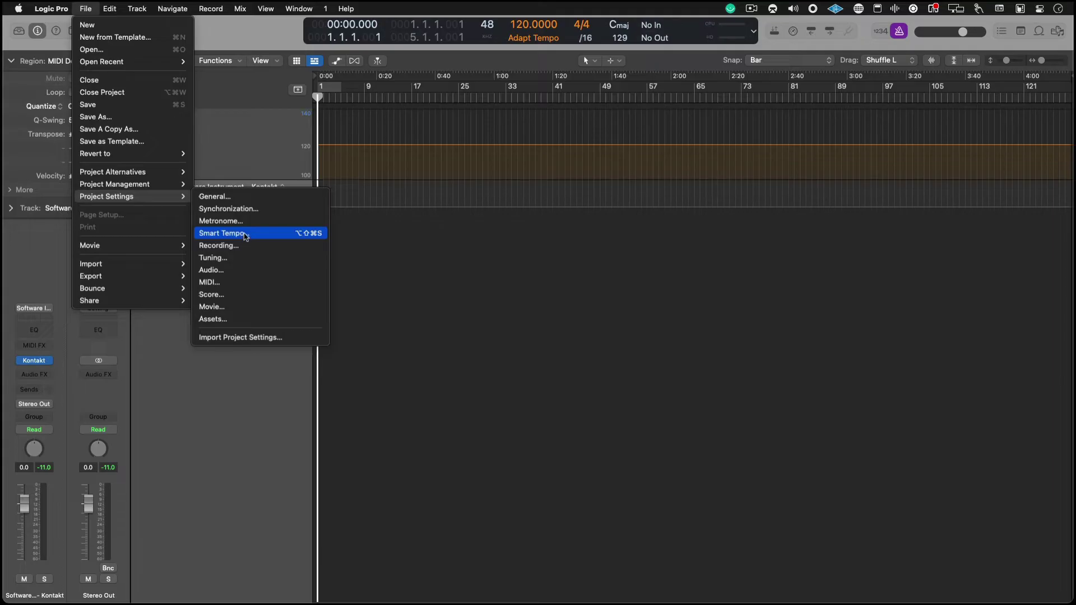
left_click(501, 330)
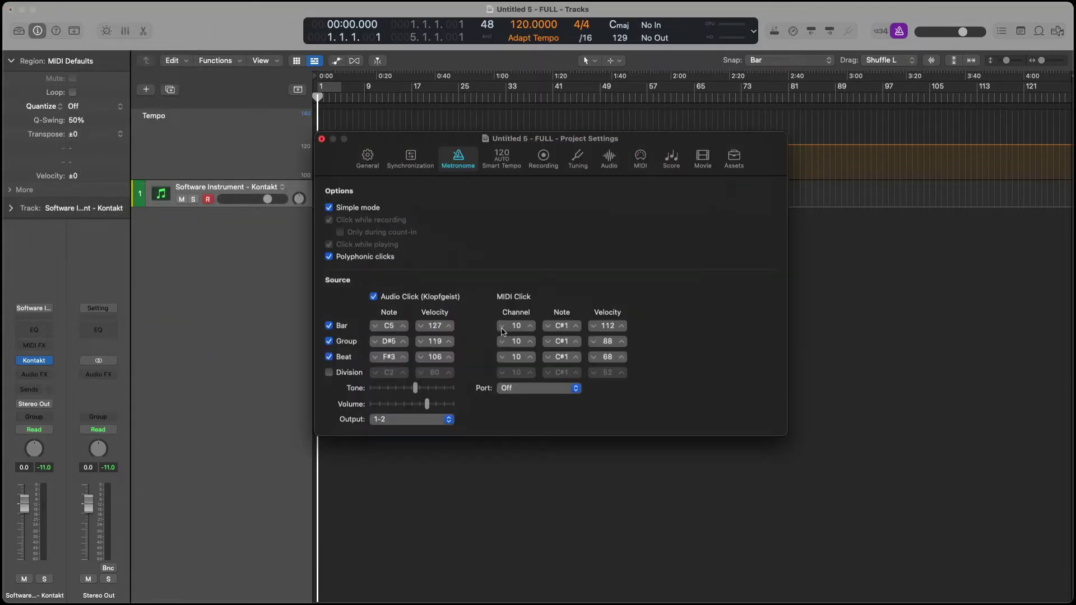
left_click(507, 161)
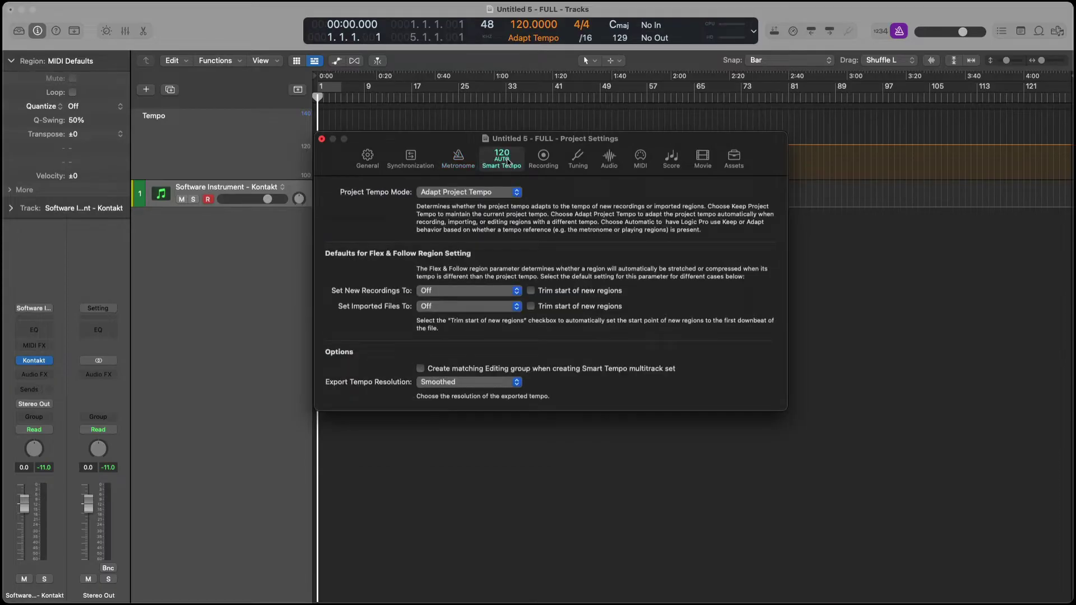
left_click(497, 193)
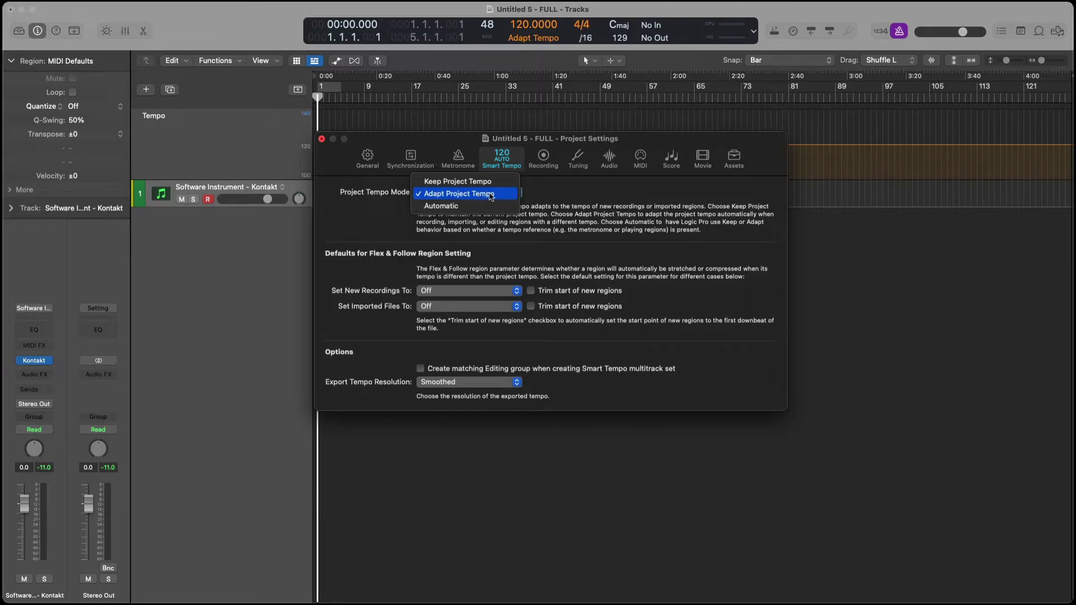
left_click(552, 198)
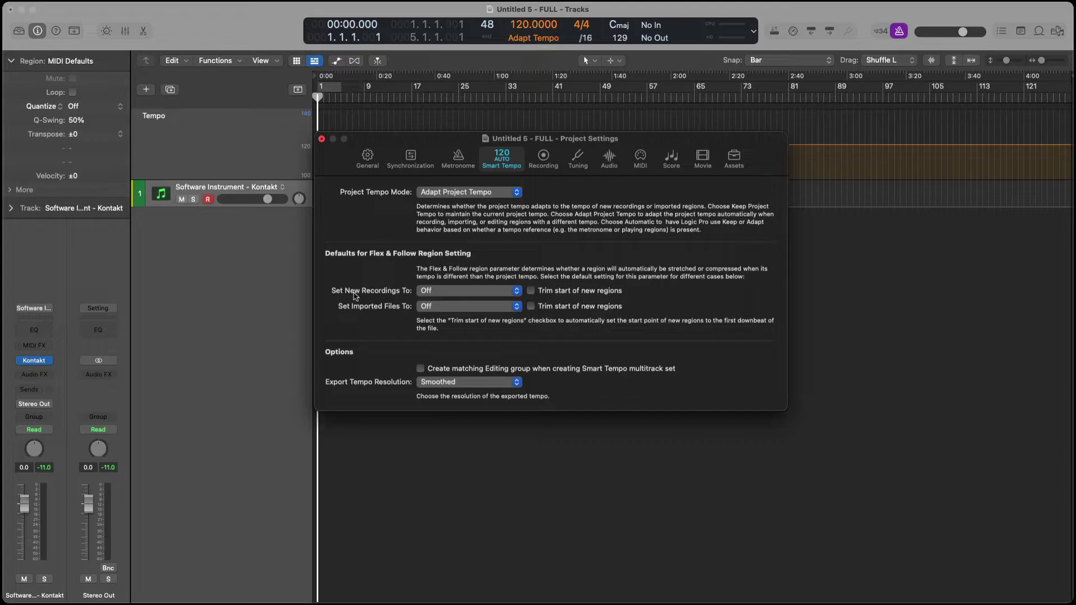
Step: Set both 'Set New Recordings To' and 'Set Imported Files To' Flex & Follow popups to On
left_click(487, 292)
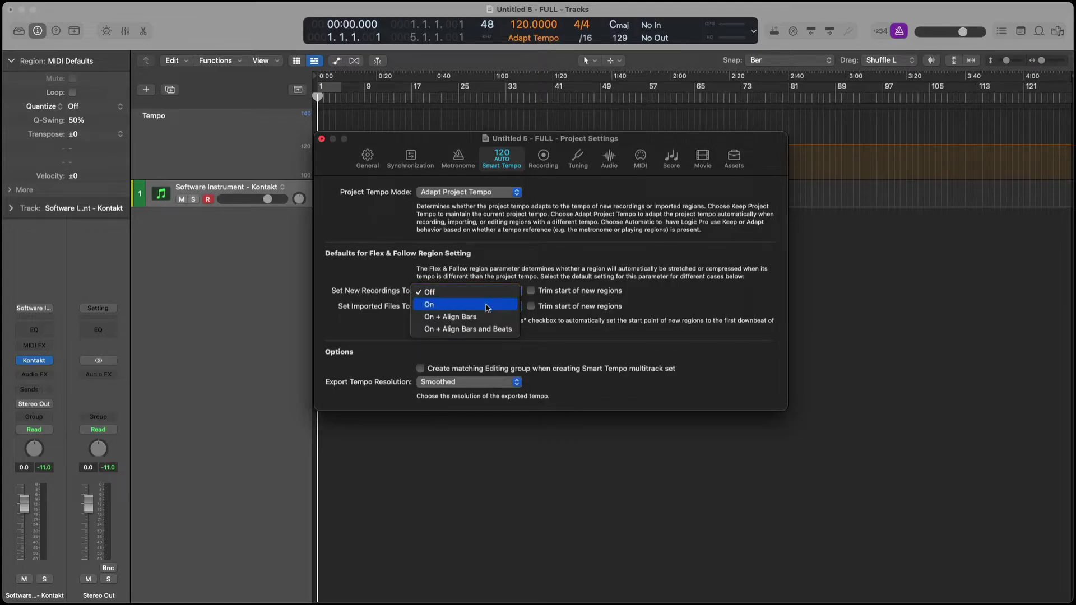
left_click(487, 308)
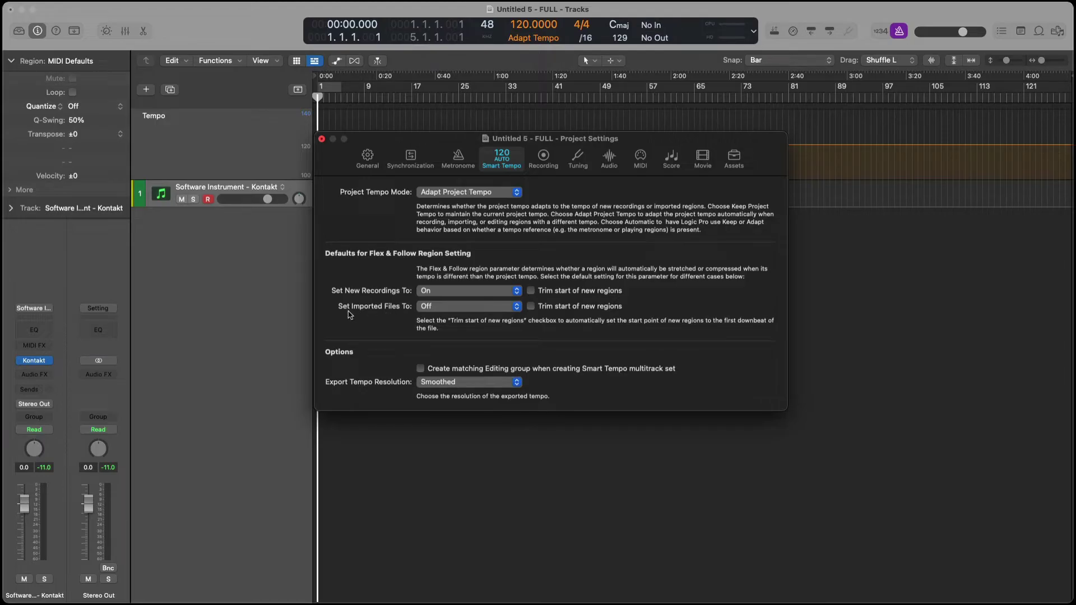
left_click(446, 307)
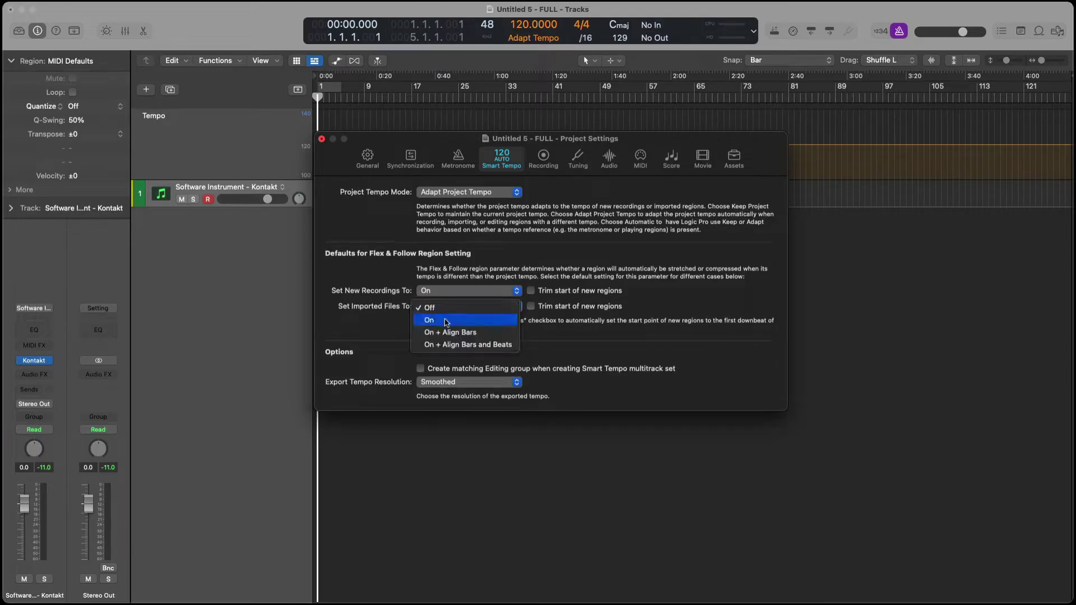
left_click(446, 321)
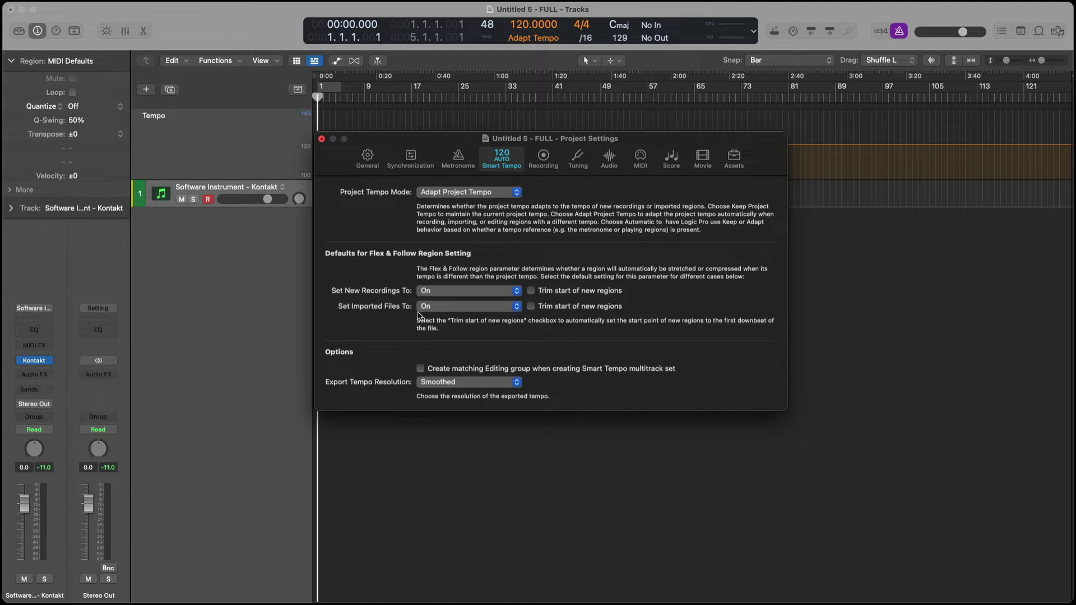
Step: Close the Project Settings window and switch the metronome off
left_click(322, 139)
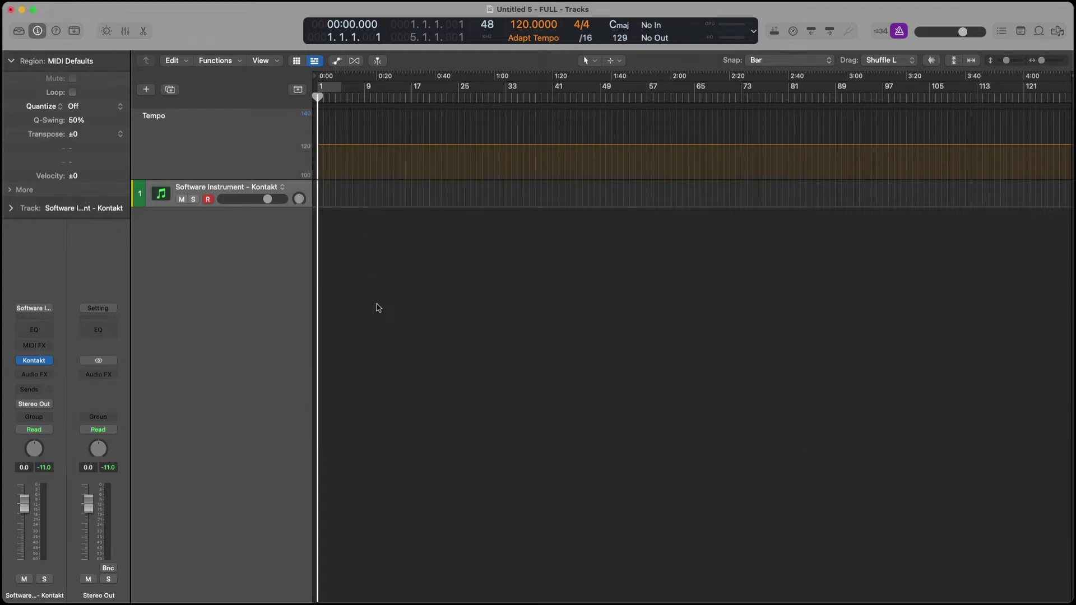
left_click(899, 32)
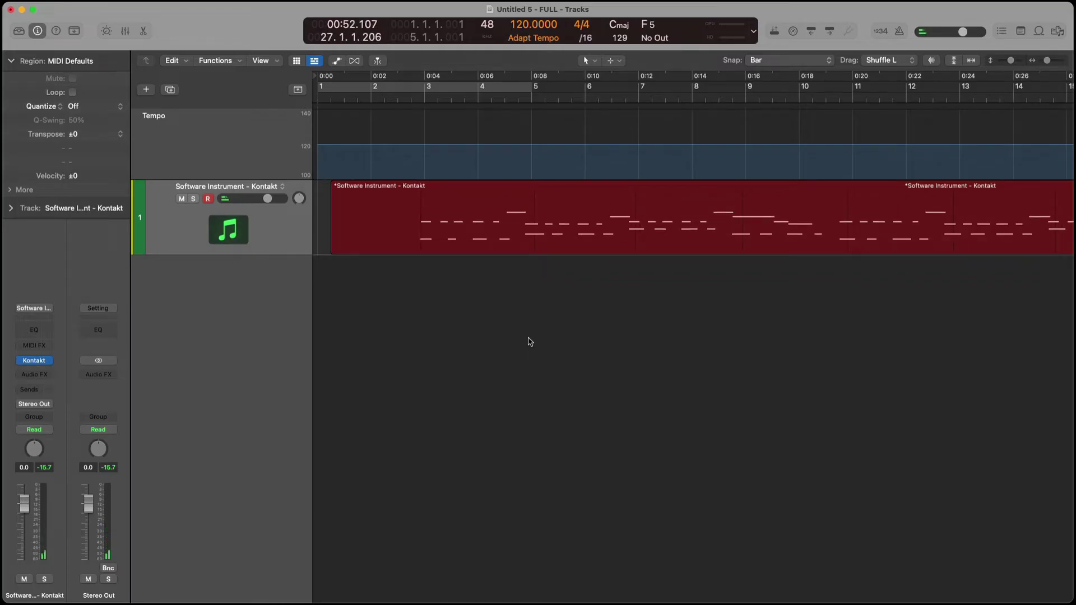
Step: Stop recording, return to the start, and zoom in and enlarge the tempo lane to view the take
key("space")
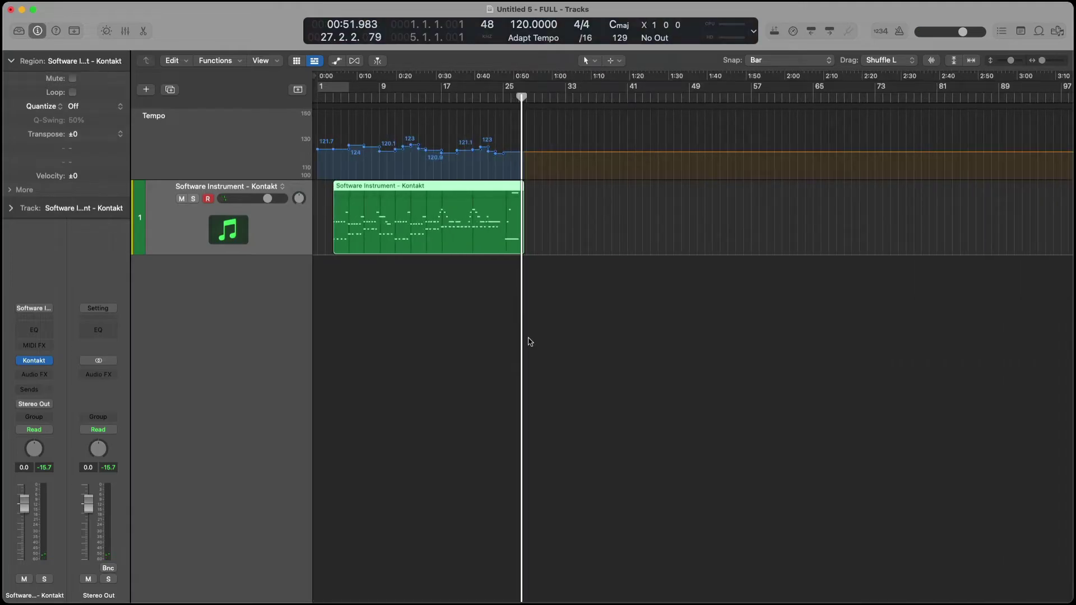
key("Return")
key("super+Down")
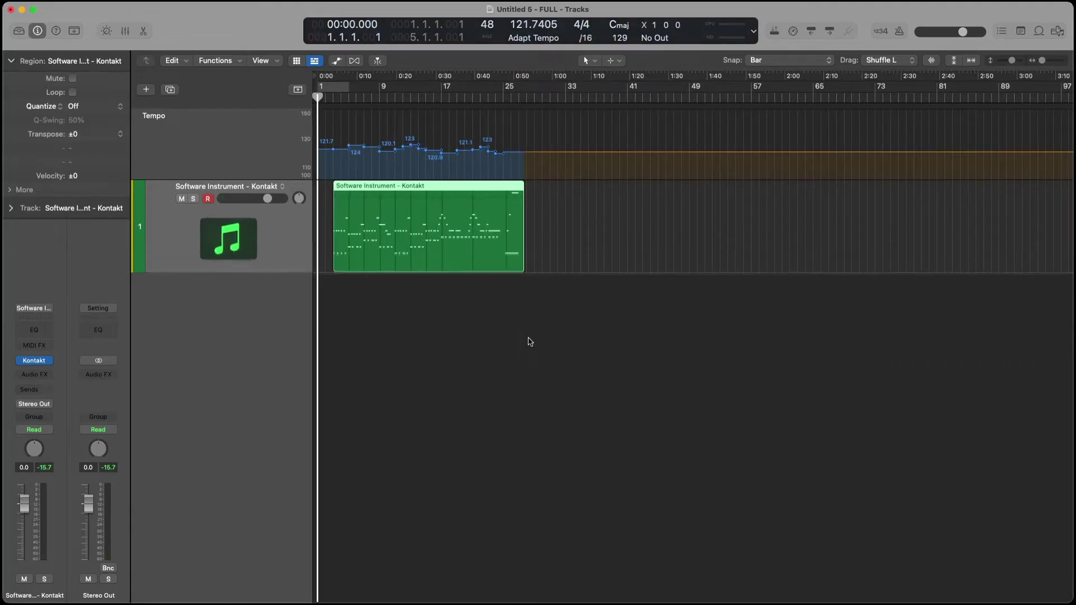
key("z")
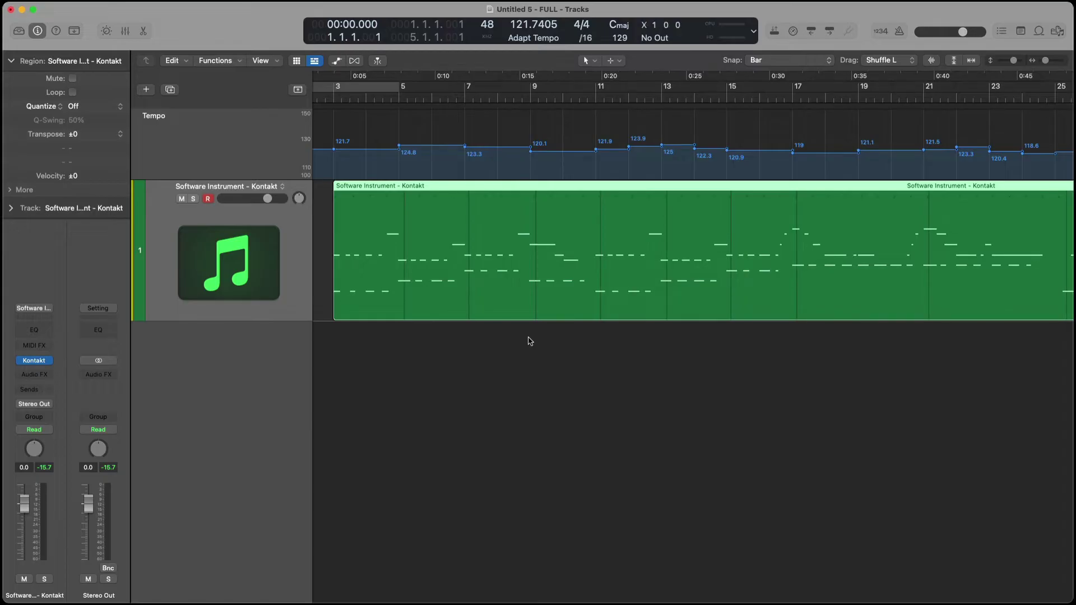
left_click_drag(219, 178, 228, 305)
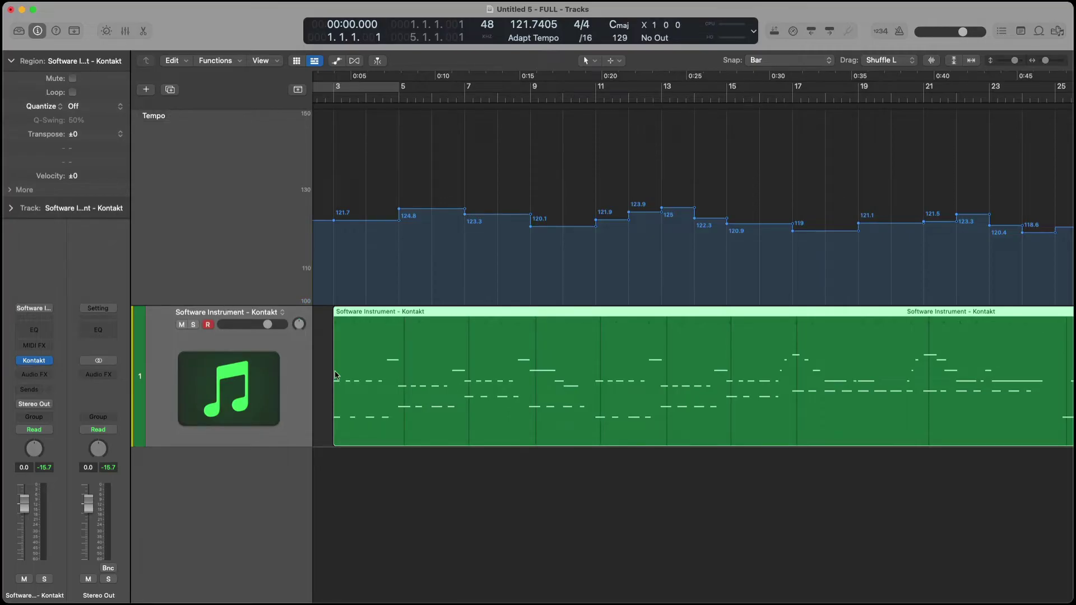
Step: Turn the metronome back on and play the take back, zooming the timeline in and out
key("k")
key("space")
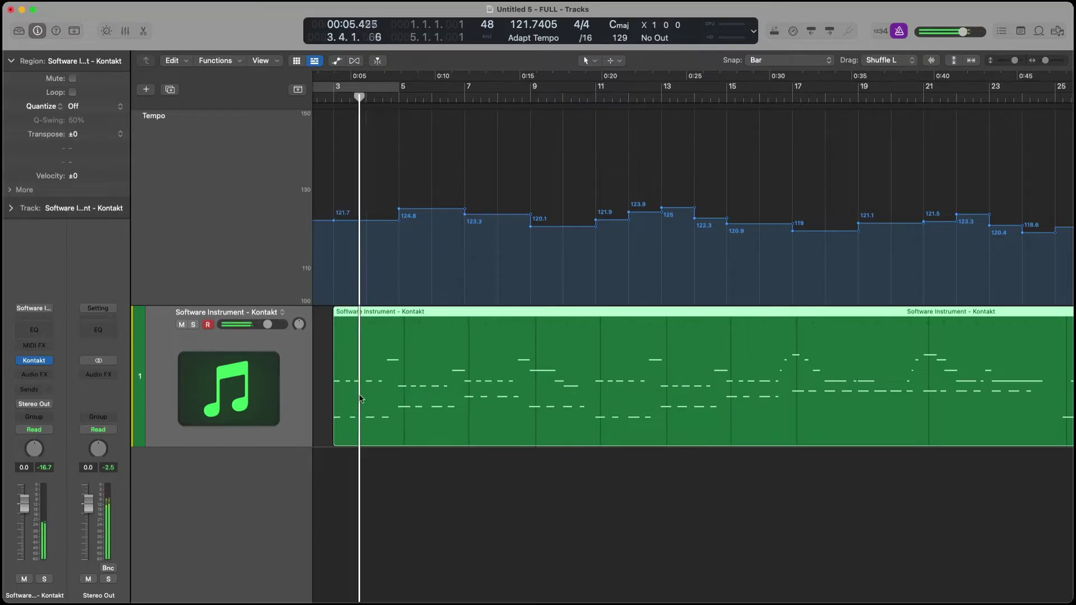
scroll(562, 490, "down", 4)
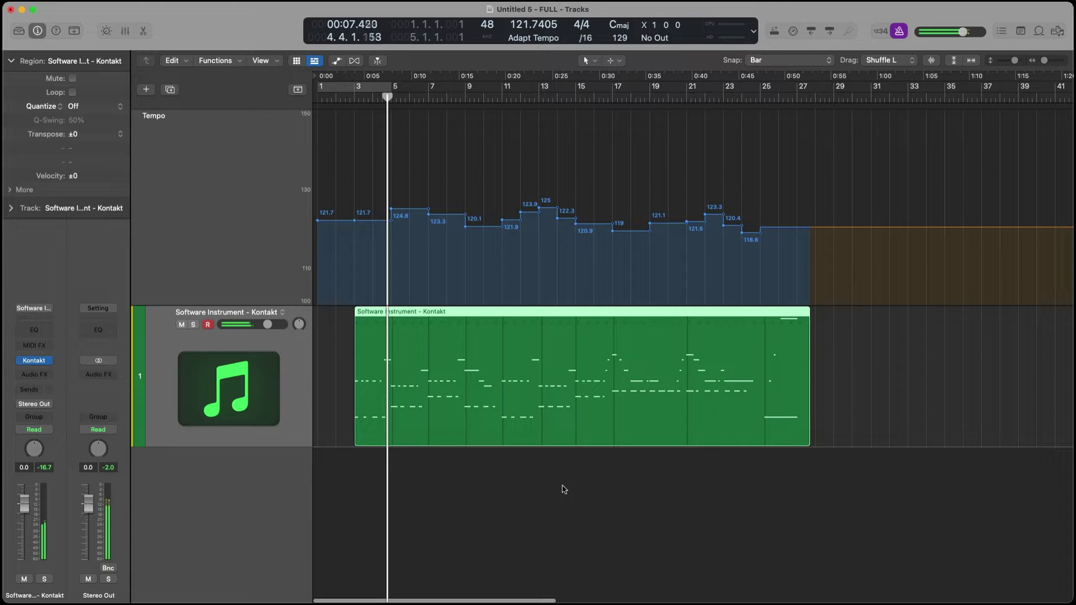
scroll(563, 490, "up", 2)
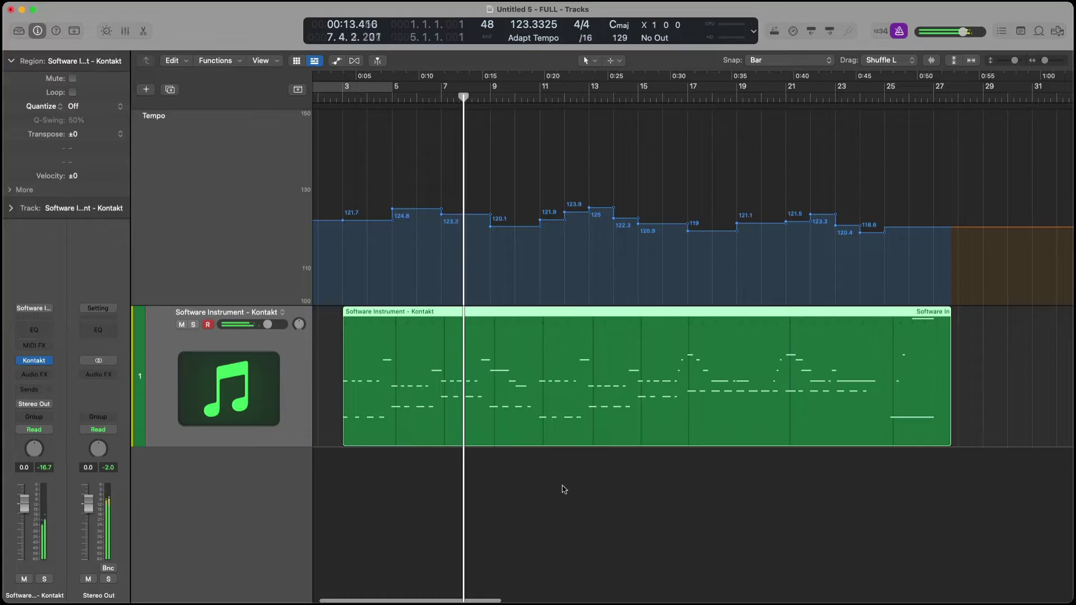
key("super+Right")
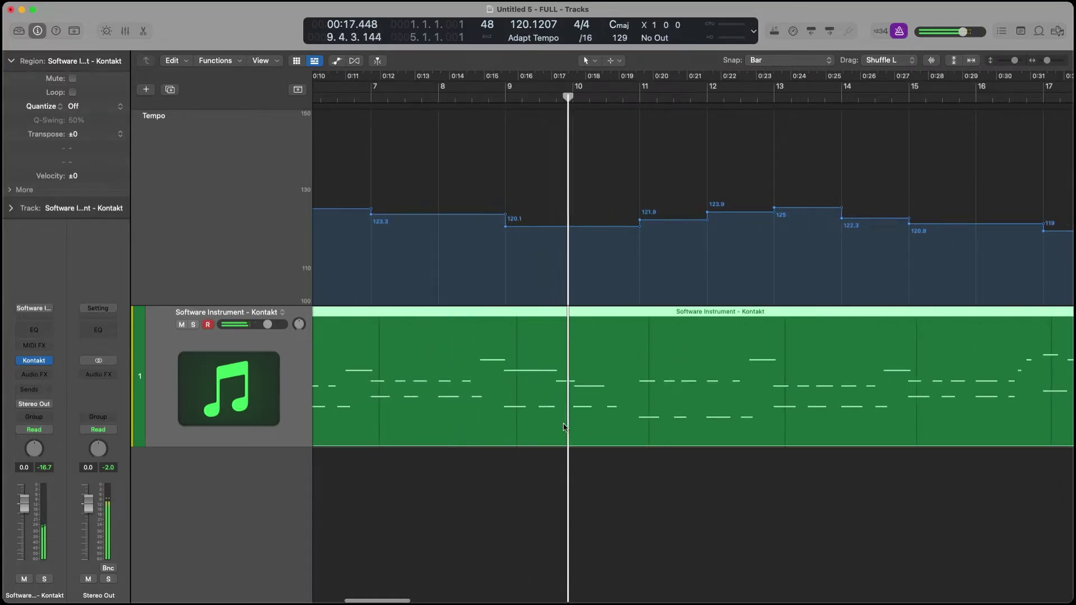
key("super+Left")
key("super+t")
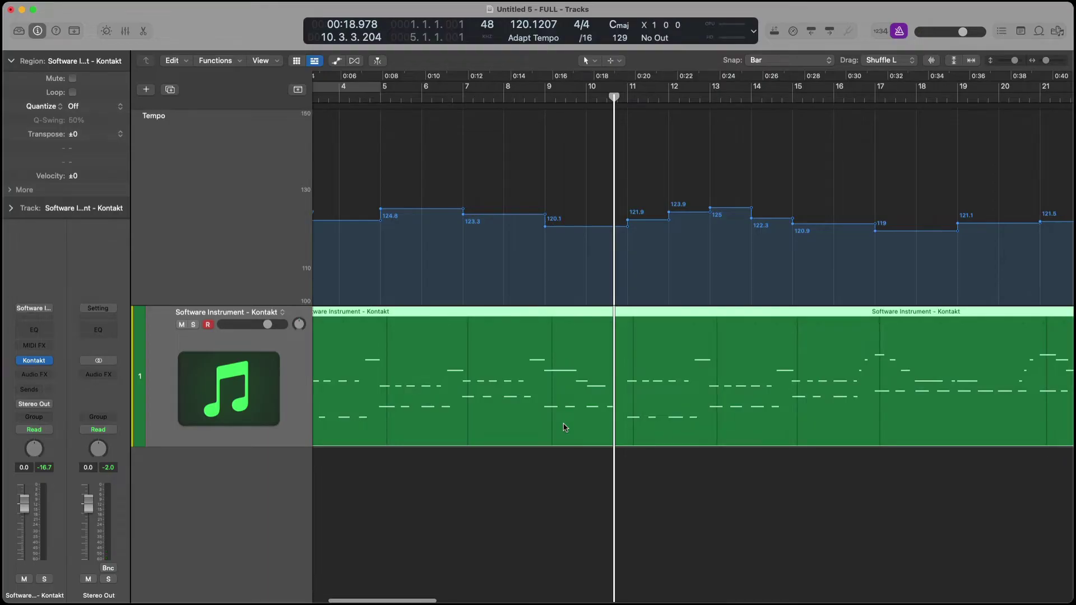
key("super+Left")
key("super+Left")
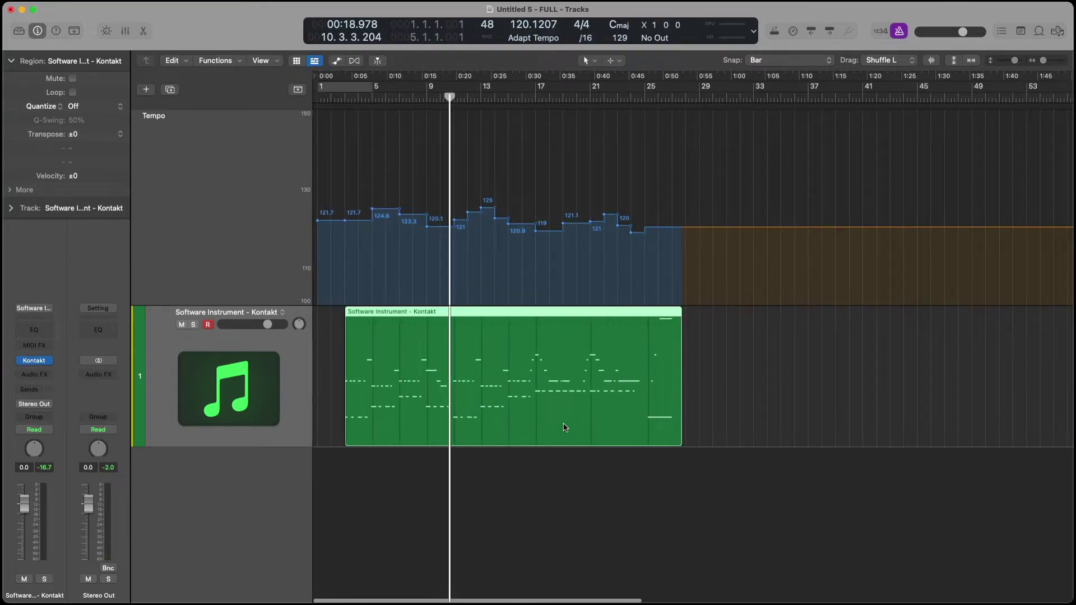
Step: Open the Kontakt region in an enlarged Piano Roll and zoom into its notes
double_click(474, 385)
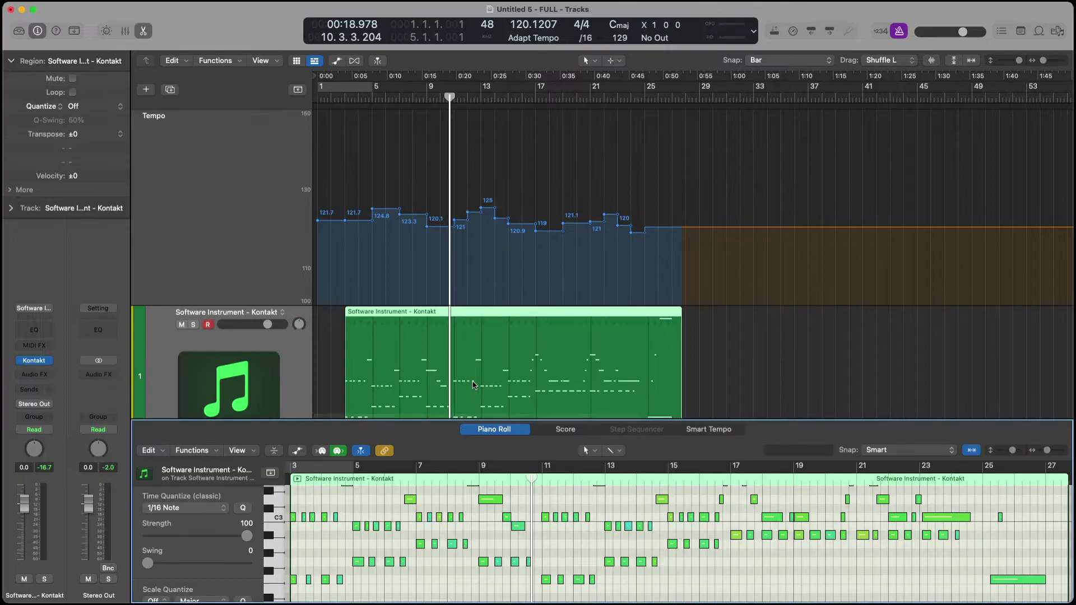
left_click_drag(458, 420, 458, 118)
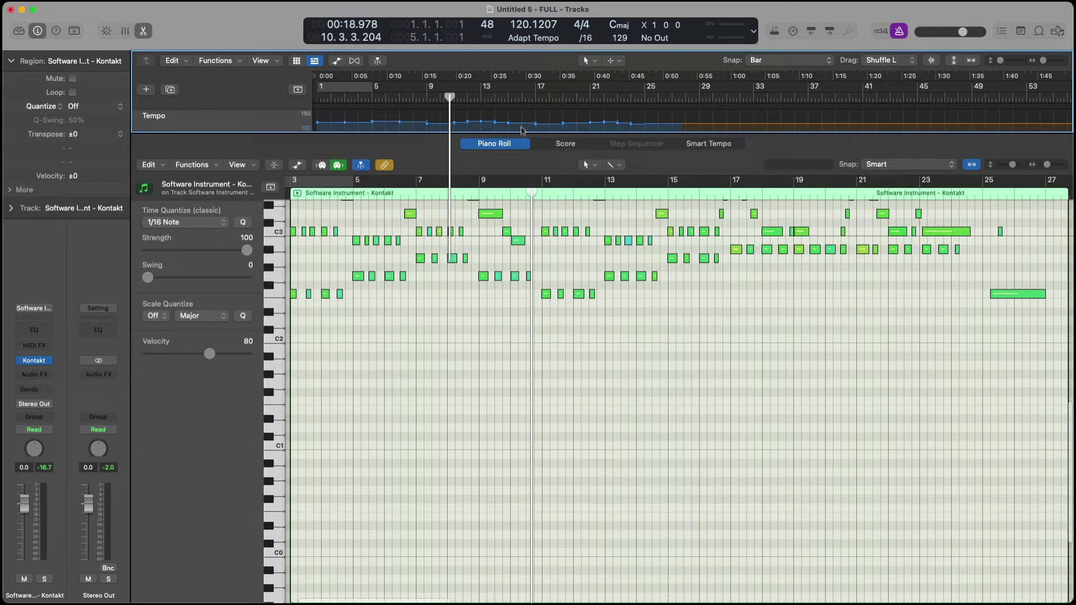
key("super+Right")
key("super+Right")
key("super+Right")
key("super+Right")
key("super+Right")
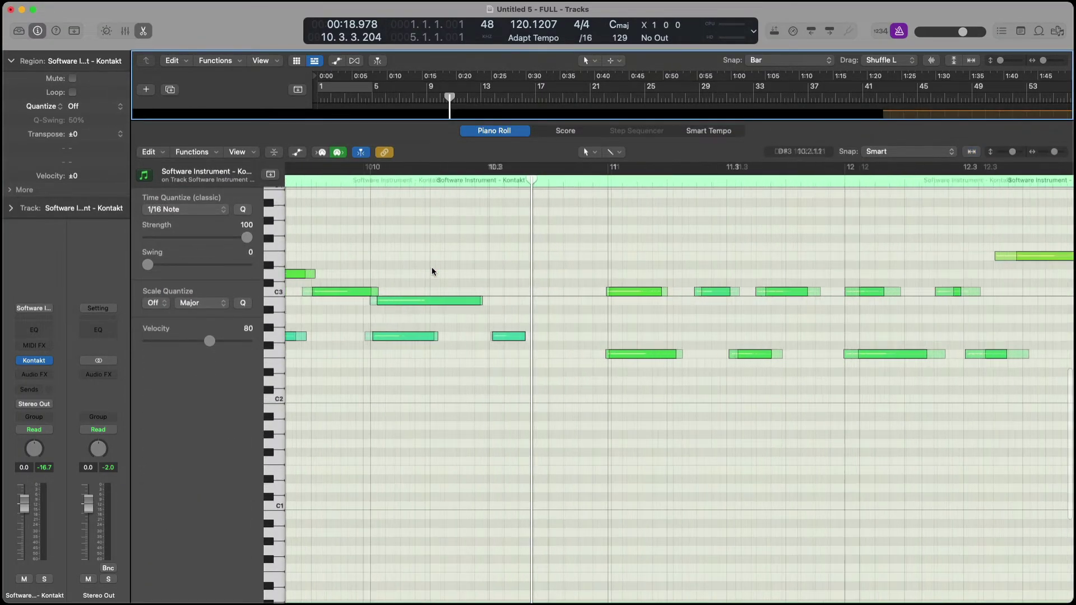
scroll(614, 310, "right", 5)
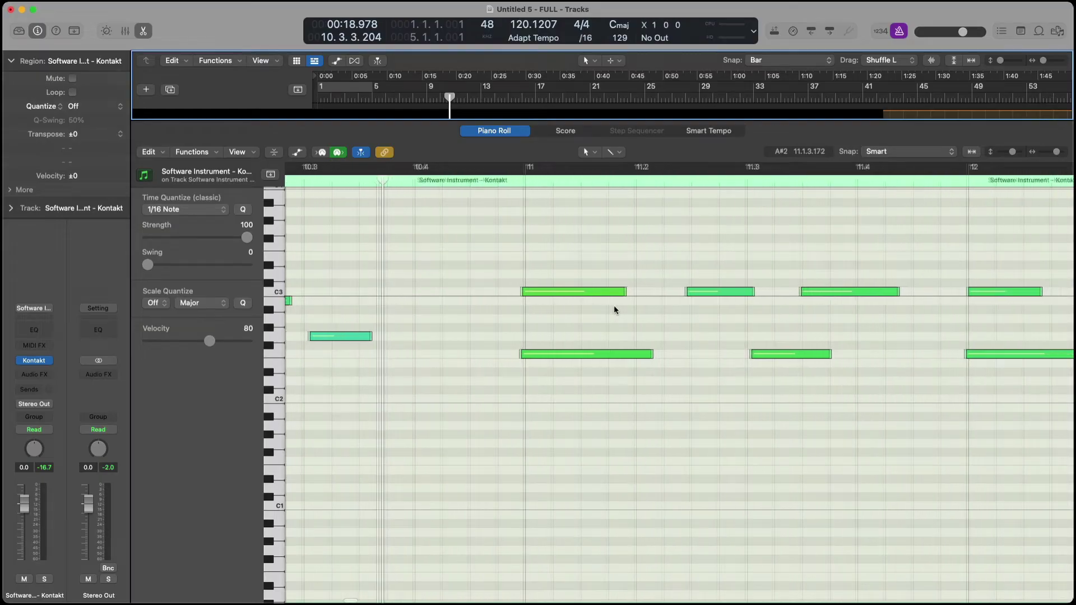
scroll(614, 307, "right", 9)
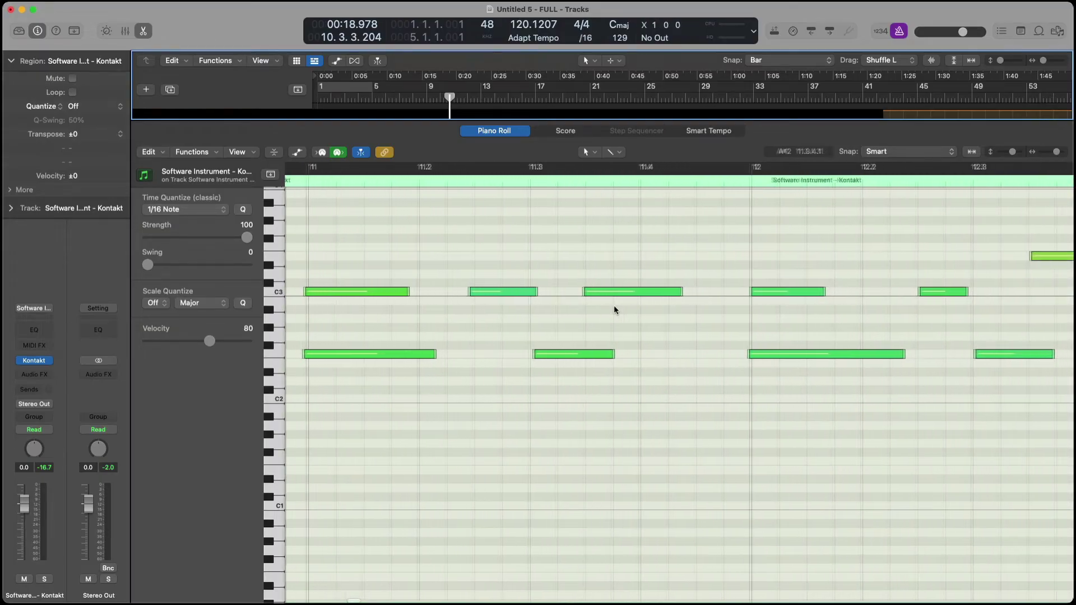
scroll(571, 346, "right", 2)
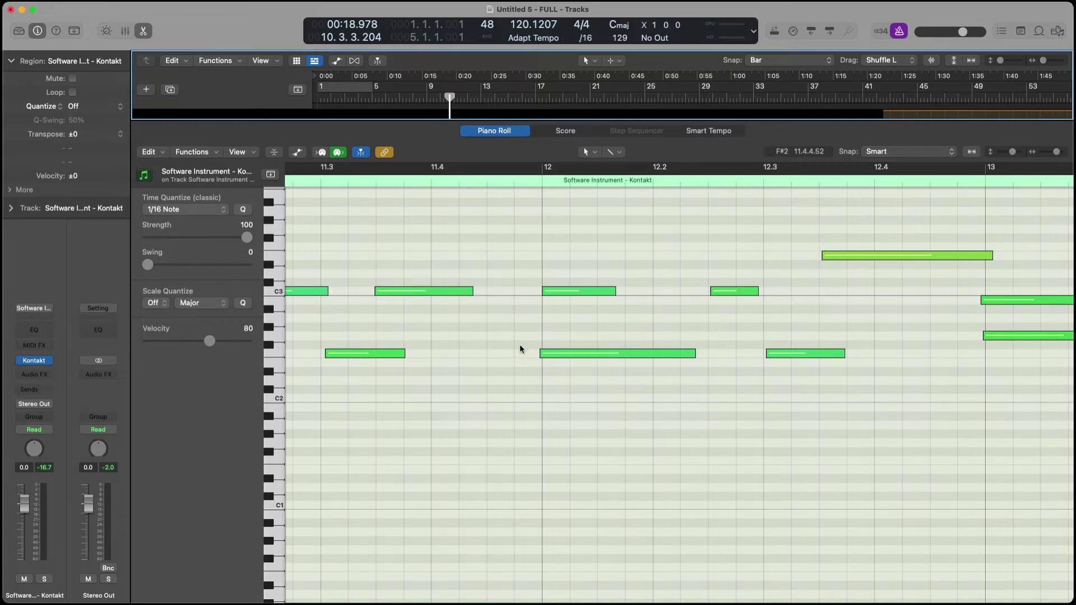
Step: Select all 103 notes, quantize them to 1/16 Note, and close the Piano Roll
left_click(511, 376)
key("super+a")
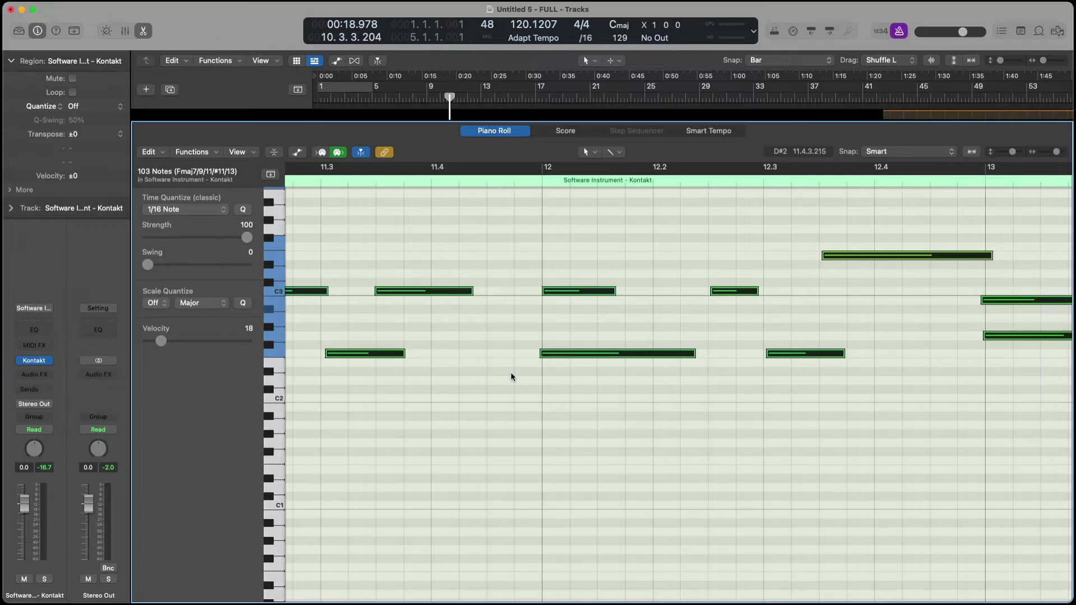
key("q")
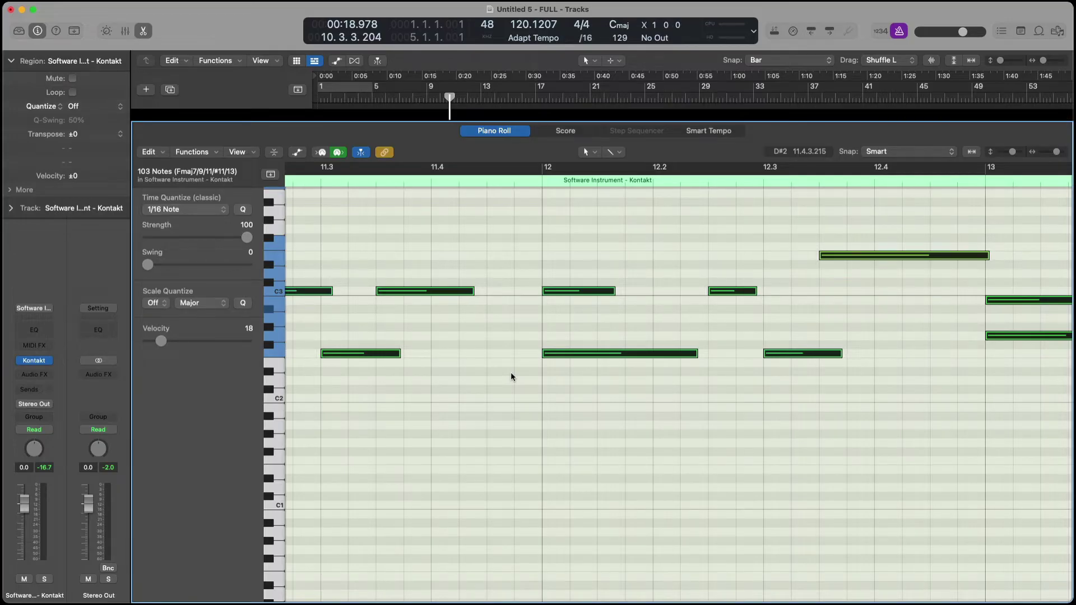
key("e")
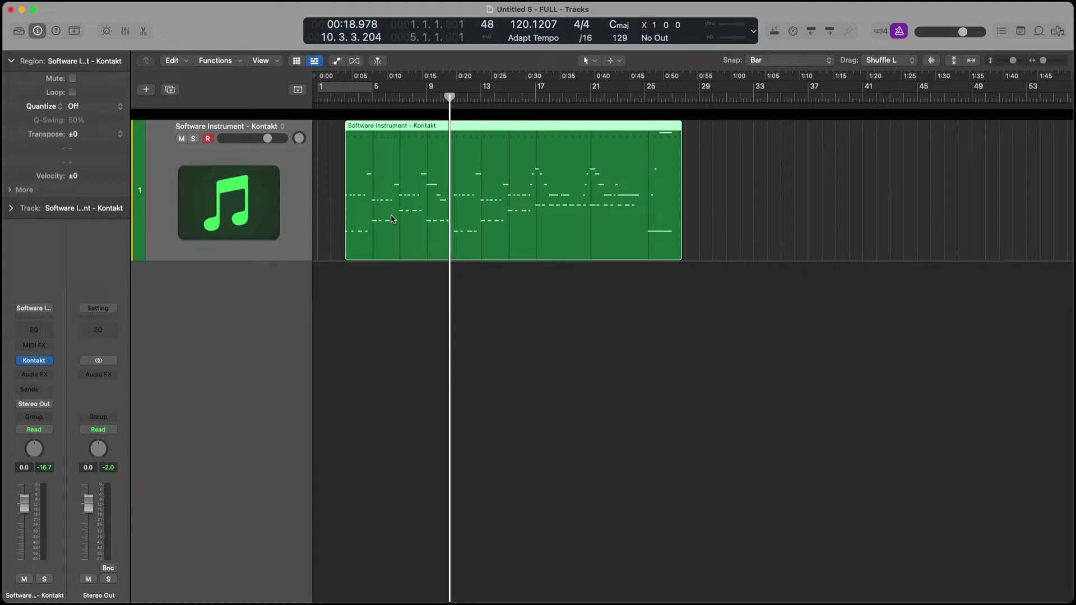
Step: Undo the stray audio track, show the Tempo track, turn off the metronome, and open Apple Loops
key("alt+super+a")
key("super+z")
key("shift+super+t")
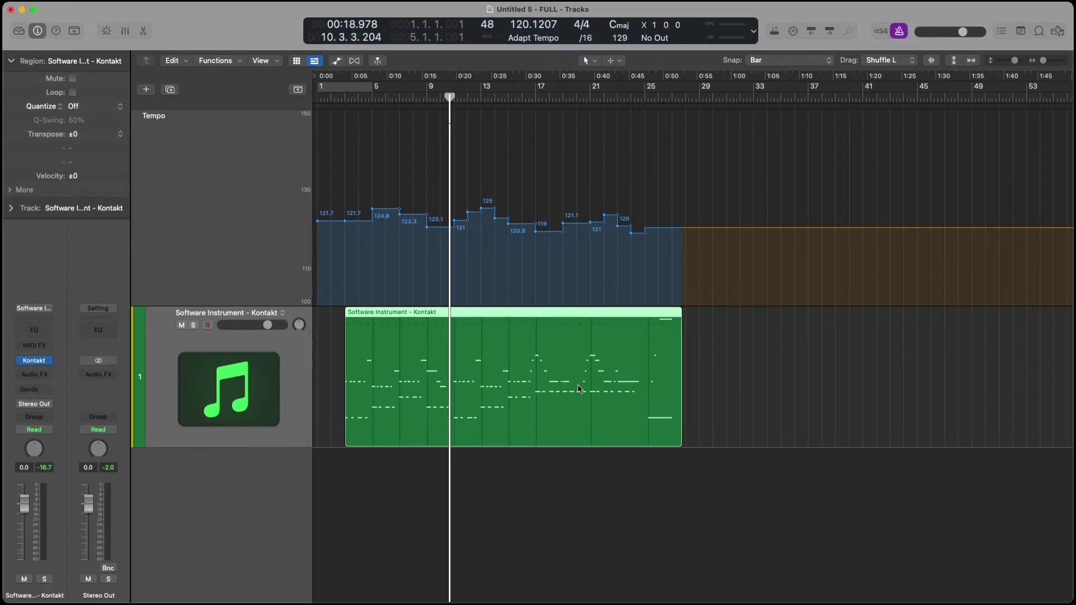
key("k")
key("o")
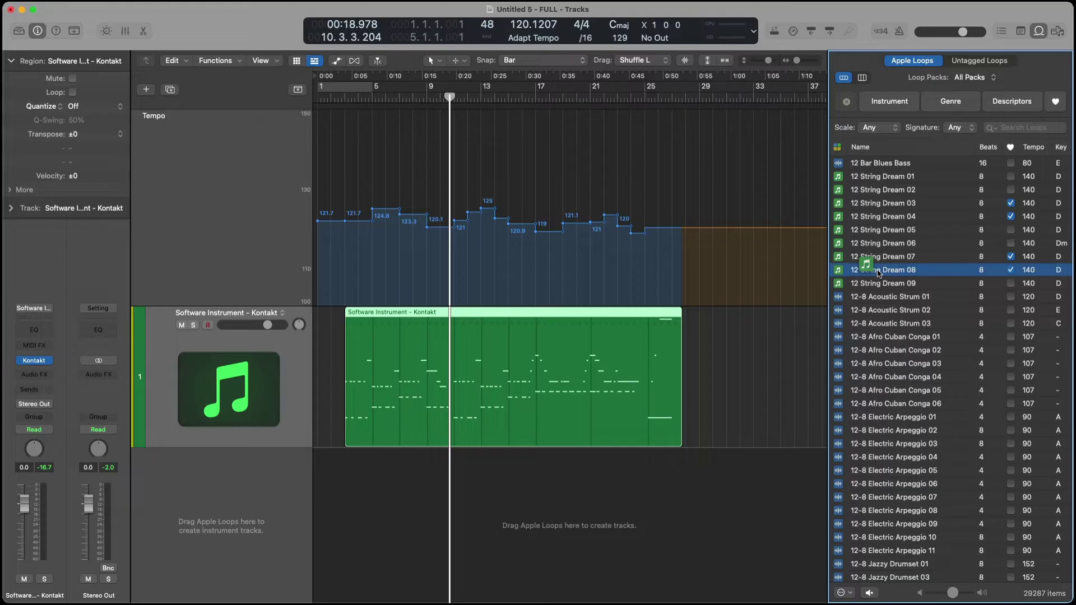
left_click_drag(863, 269, 702, 483)
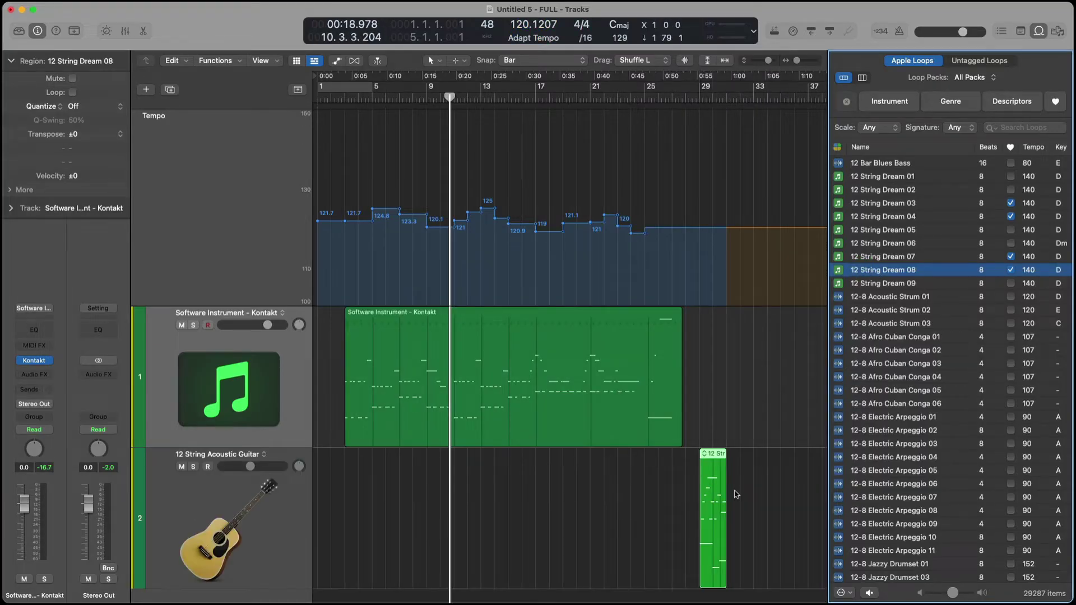
scroll(702, 483, "up", 3)
scroll(749, 499, "right", 5)
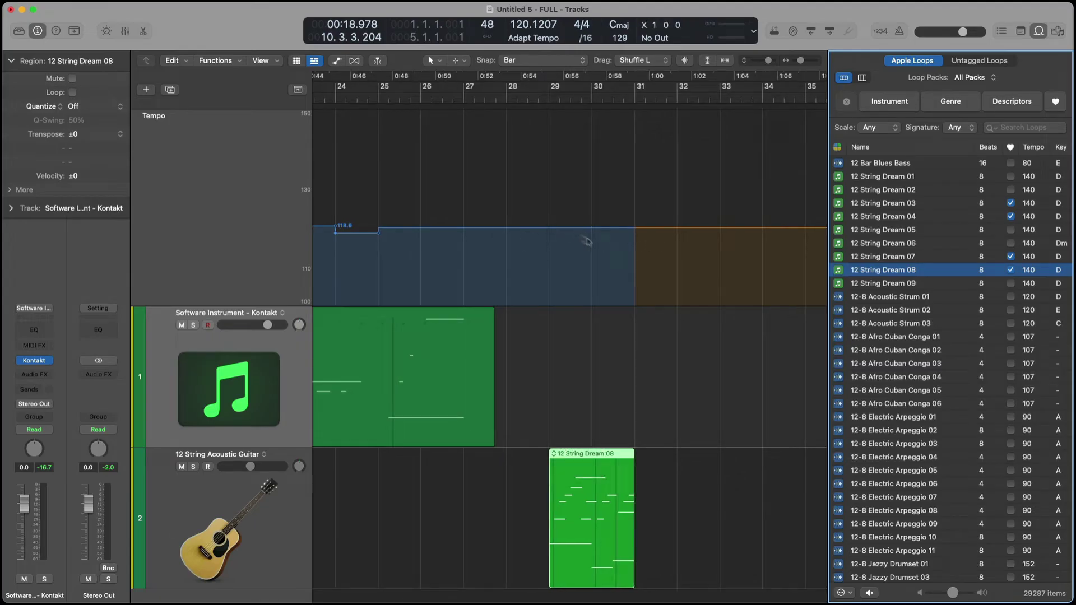
key("super+z")
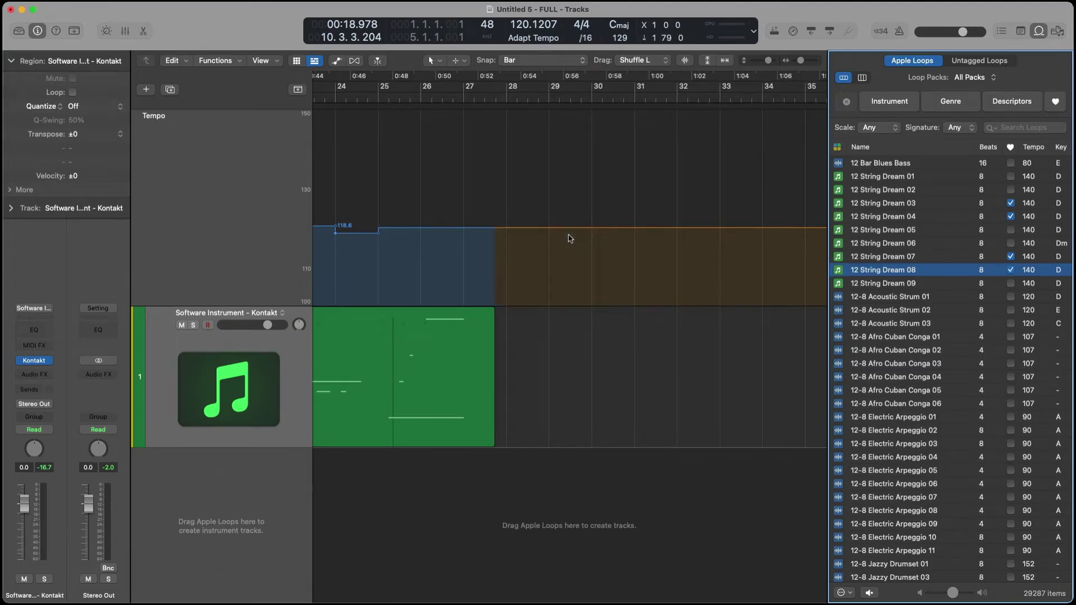
left_click(508, 99)
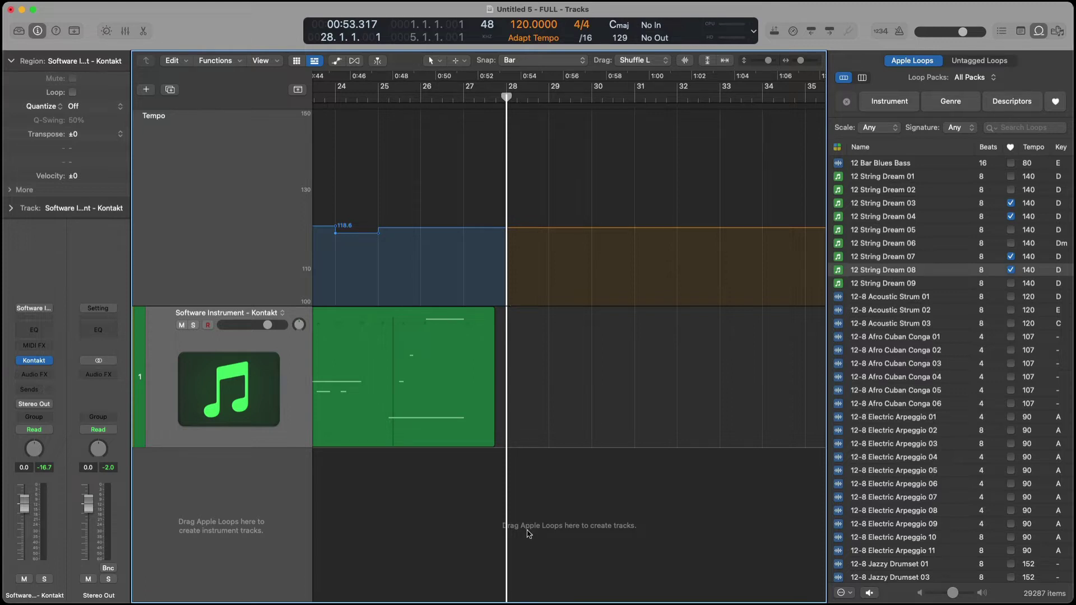
left_click_drag(870, 301, 514, 532)
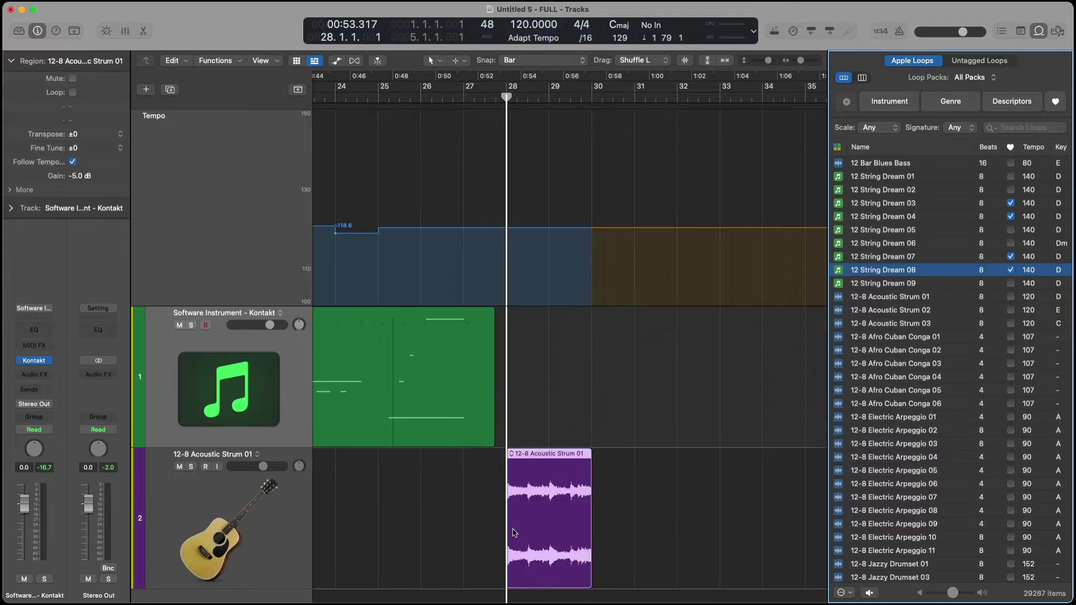
key("super+z")
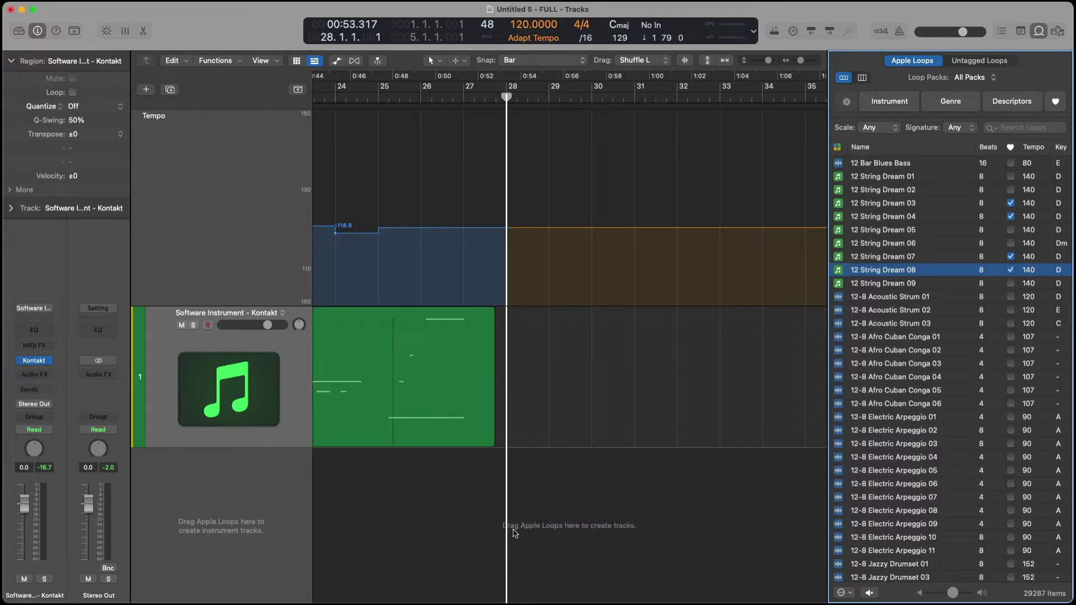
scroll(514, 532, "left", 2)
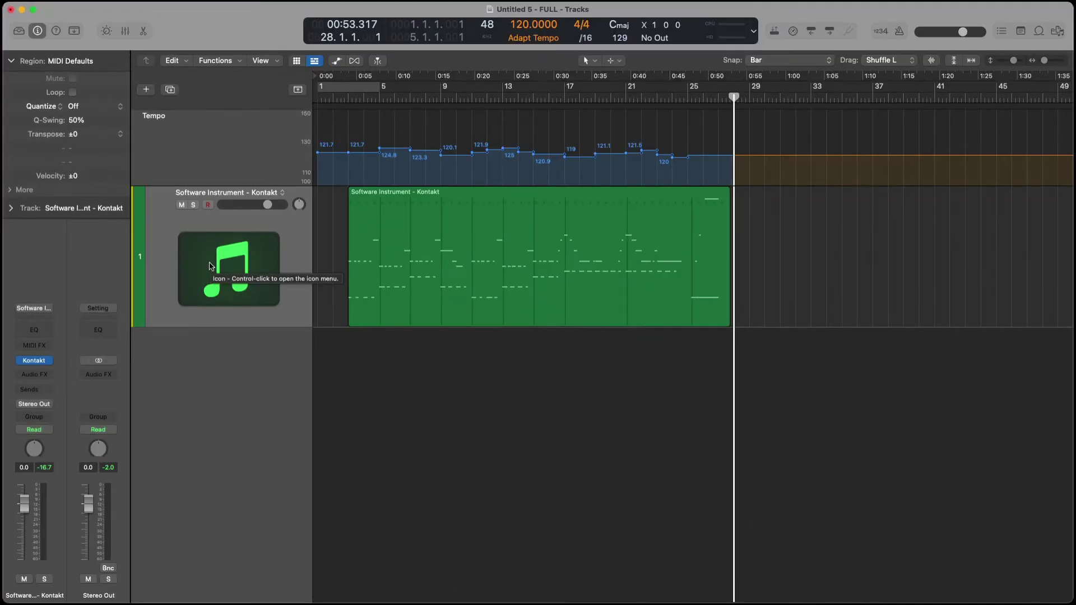
Step: Set the cycle range to match the Kontakt MIDI region
key("Return")
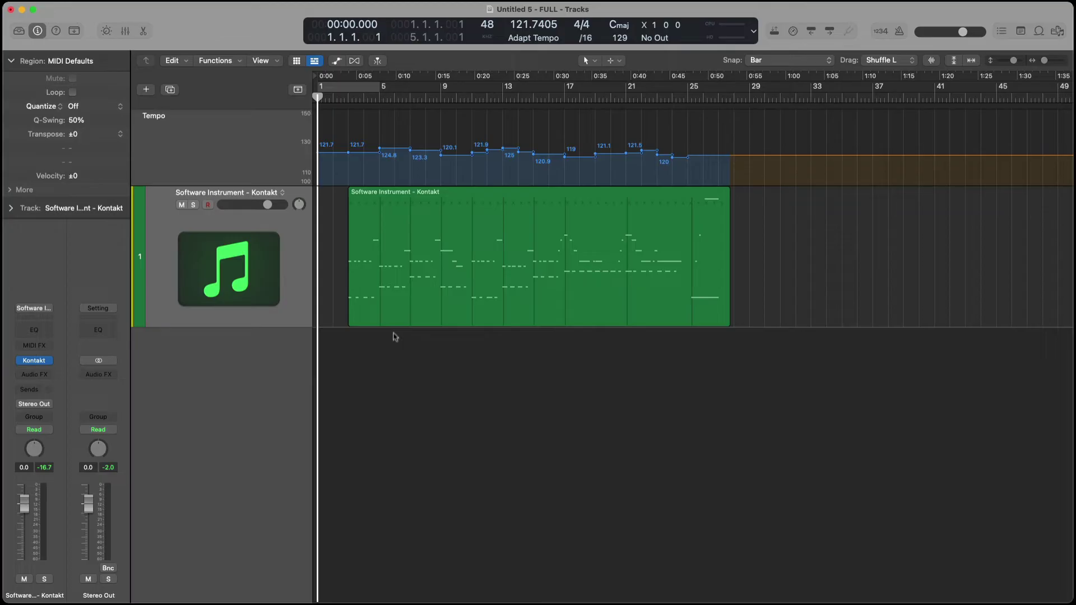
left_click(391, 312)
key("super+u")
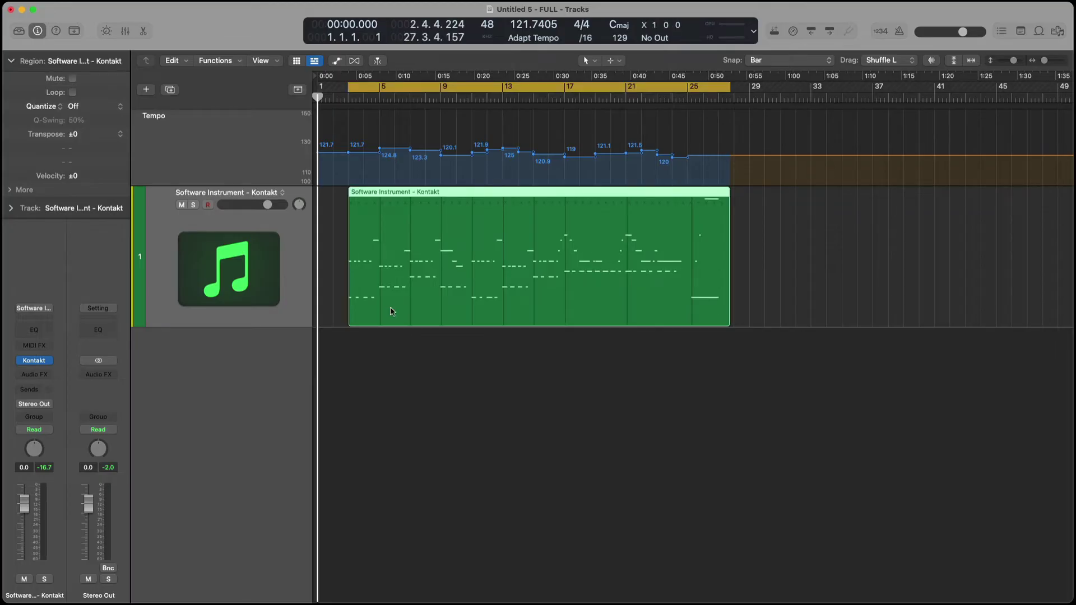
Step: Create a new Drummer track with the Percussion genre, named Latin
key("alt+super+n")
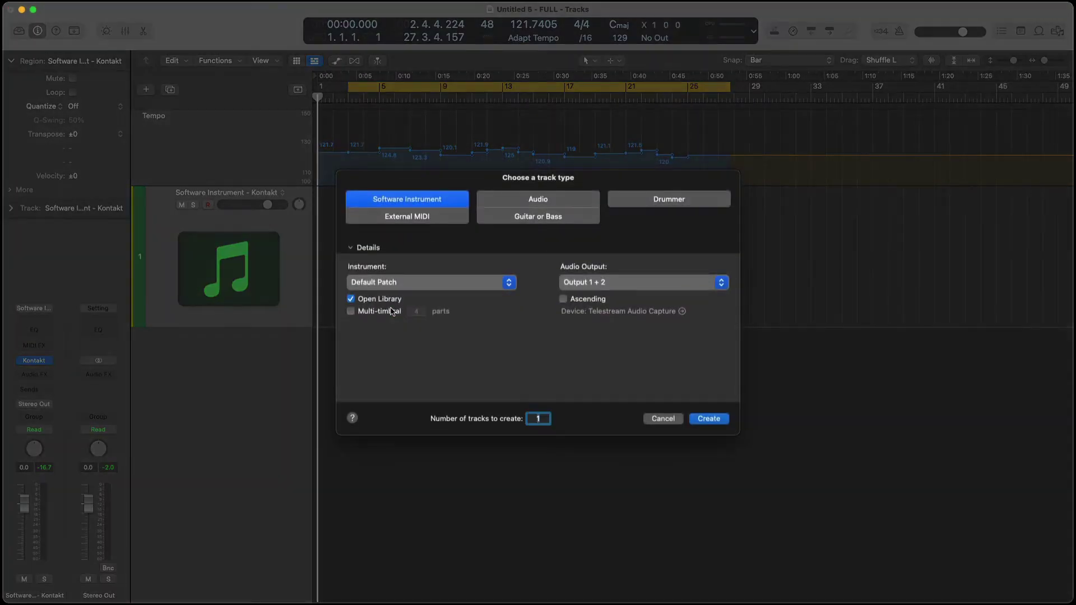
key("Right")
key("Right")
left_click(396, 280)
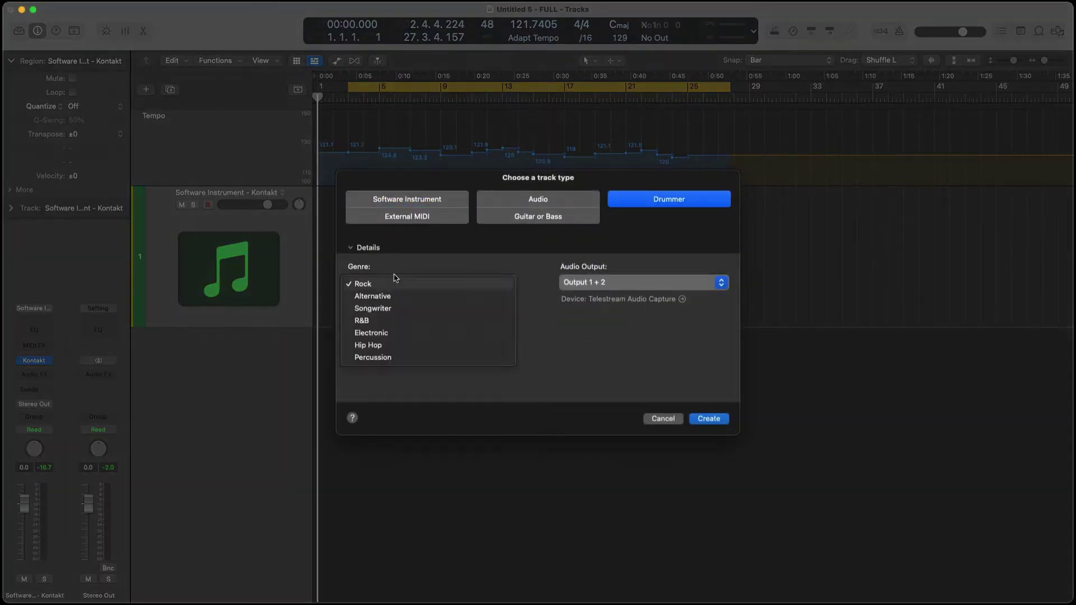
left_click(393, 359)
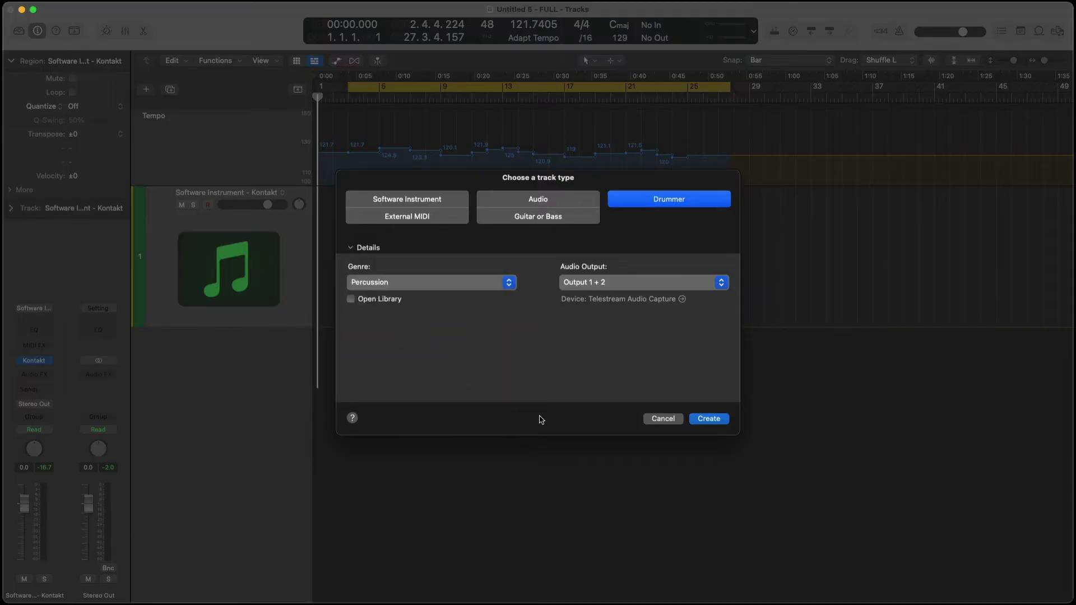
key("Return")
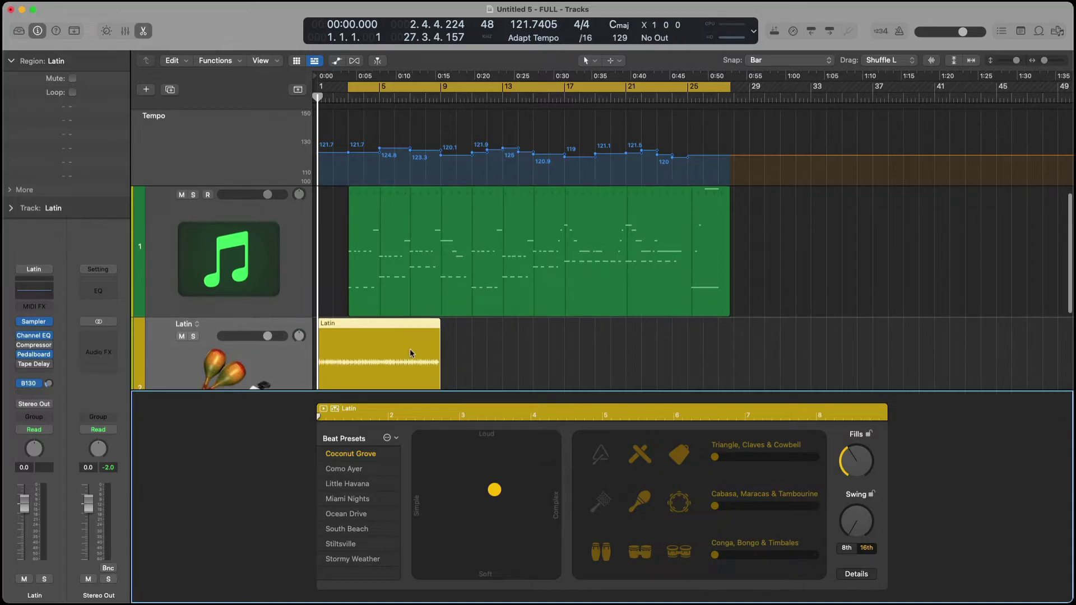
key("e")
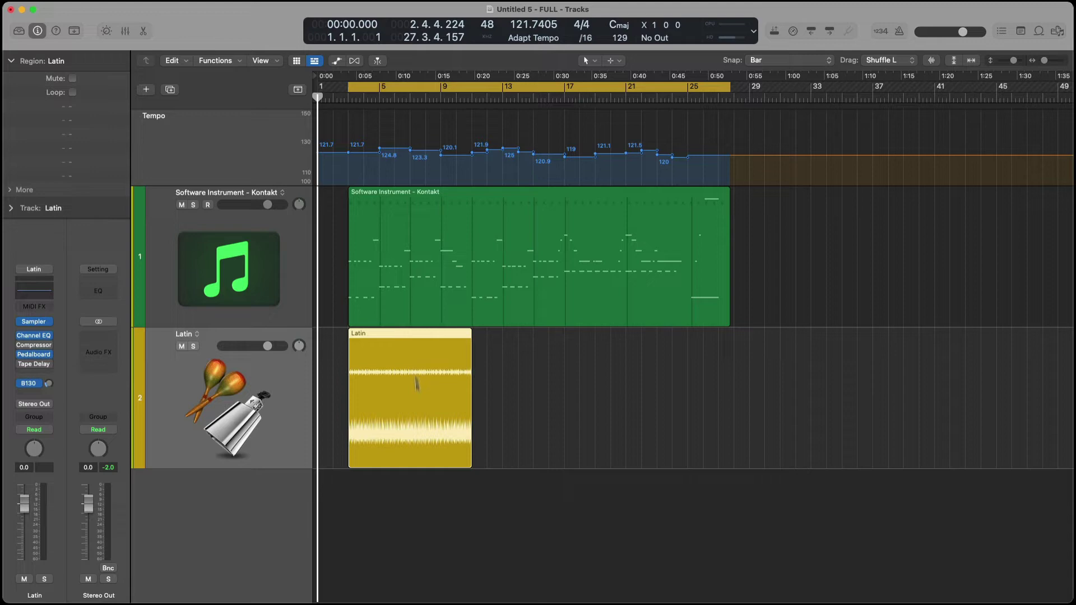
key("z")
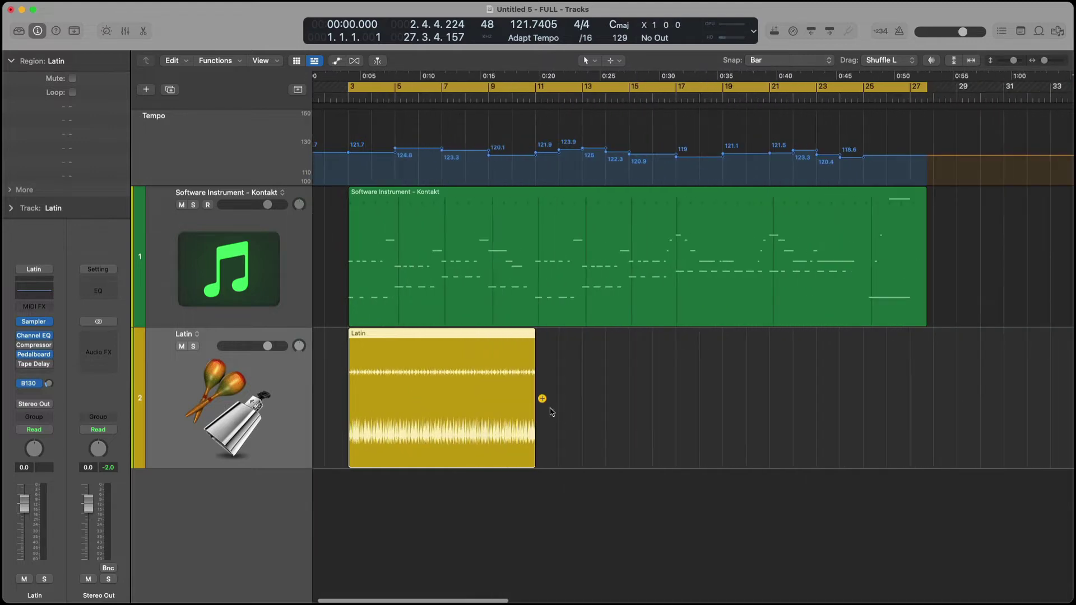
key("super+r")
key("super+r")
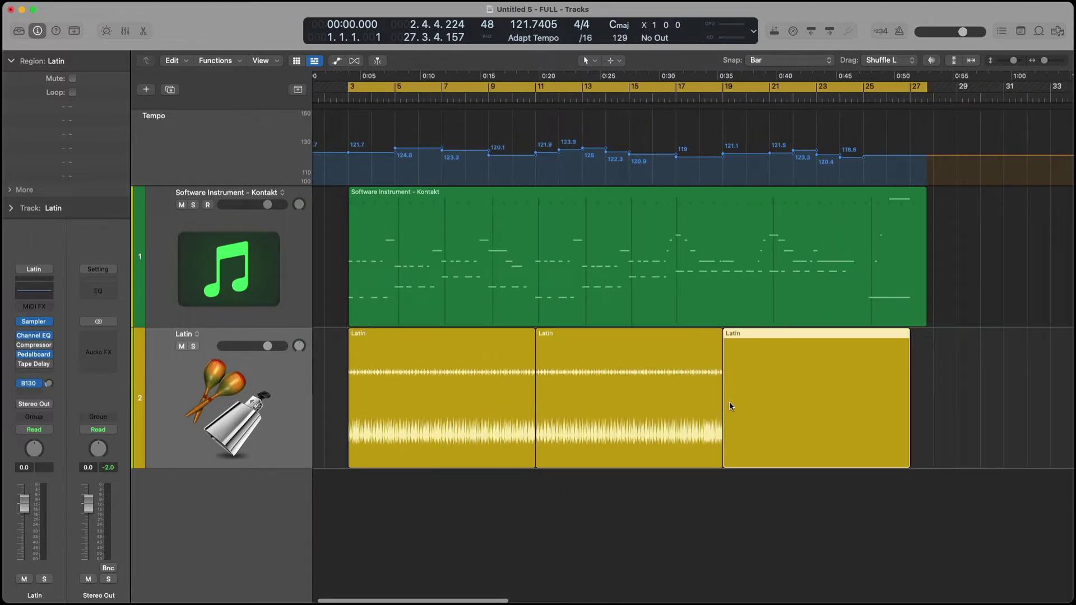
key("space")
double_click(427, 429)
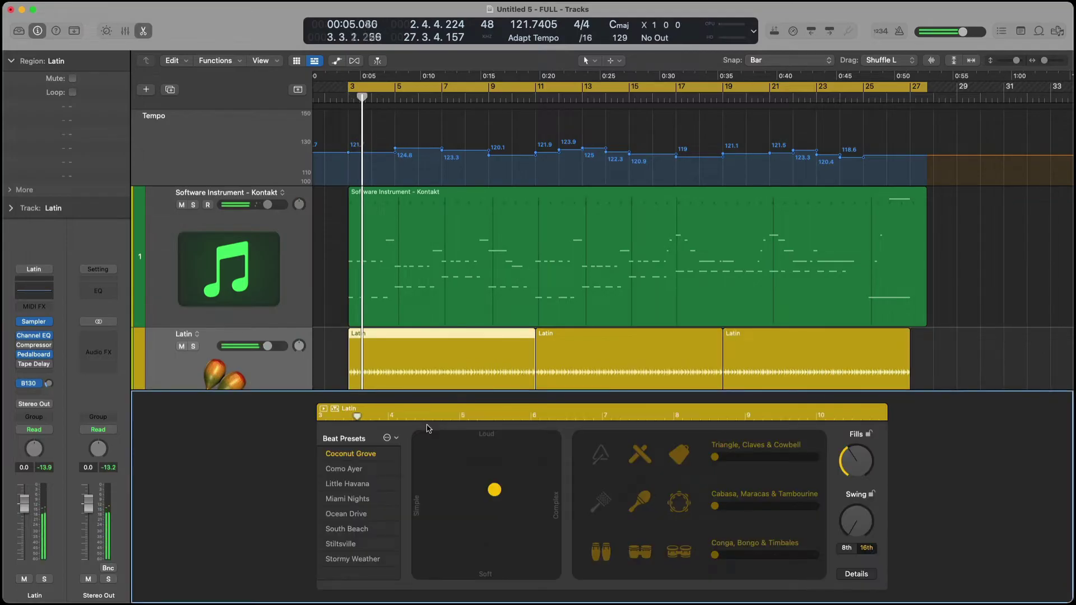
left_click(601, 552)
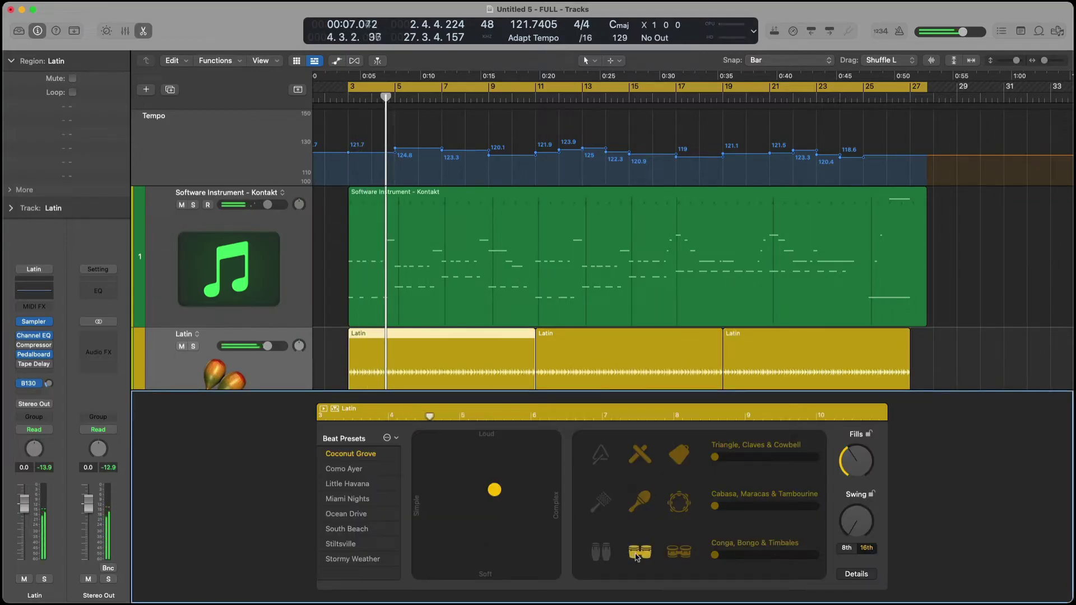
left_click(640, 552)
left_click(679, 552)
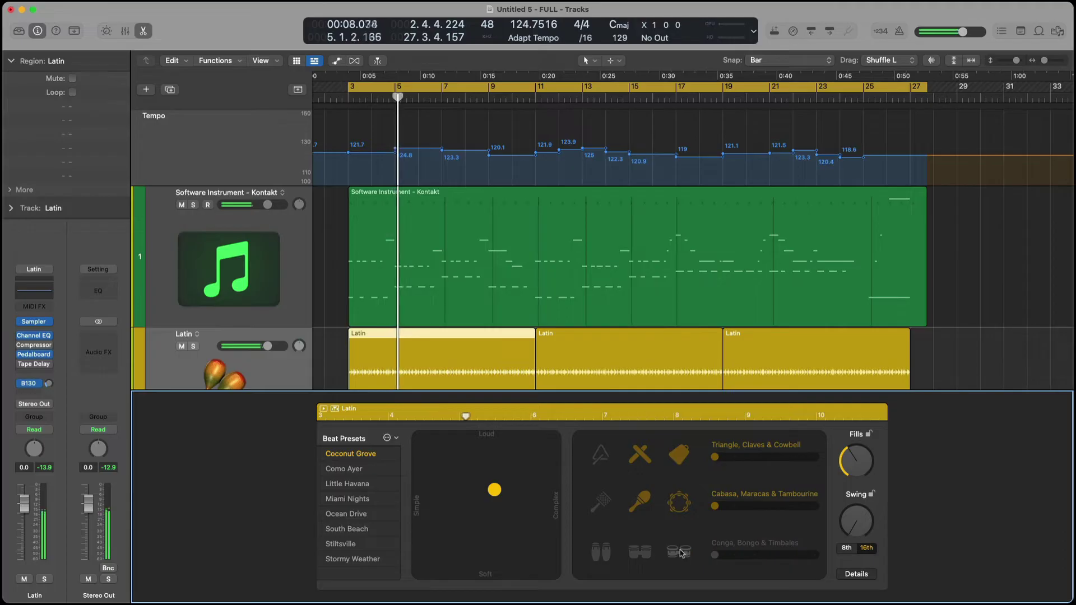
left_click(640, 500)
left_click(603, 501)
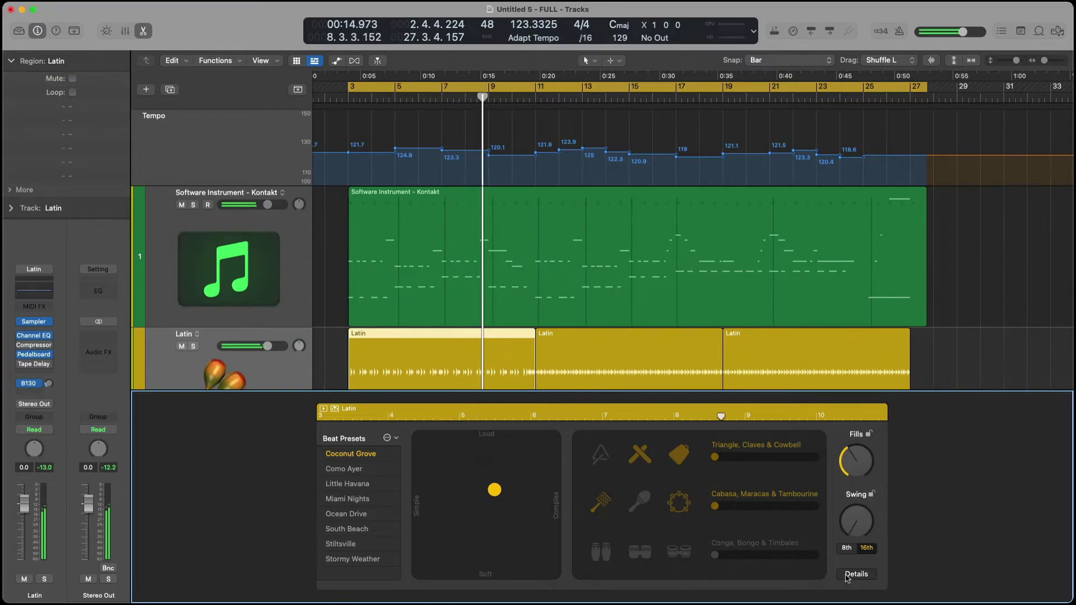
left_click(841, 575)
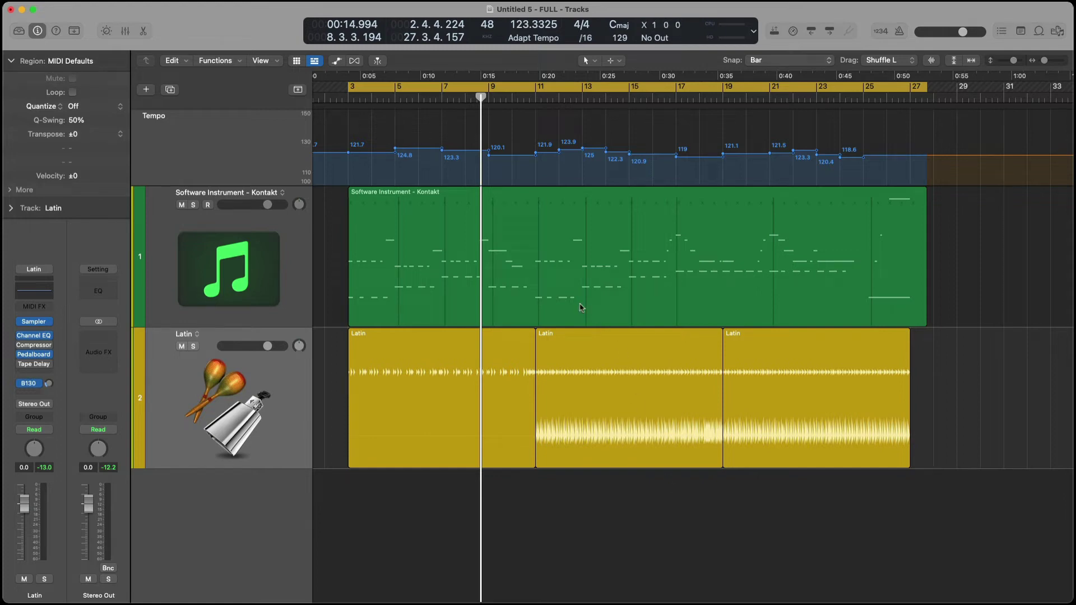
Step: Switch the LCD's Smart Tempo mode to Keep Project Tempo with the Kontakt region selected
left_click(470, 279)
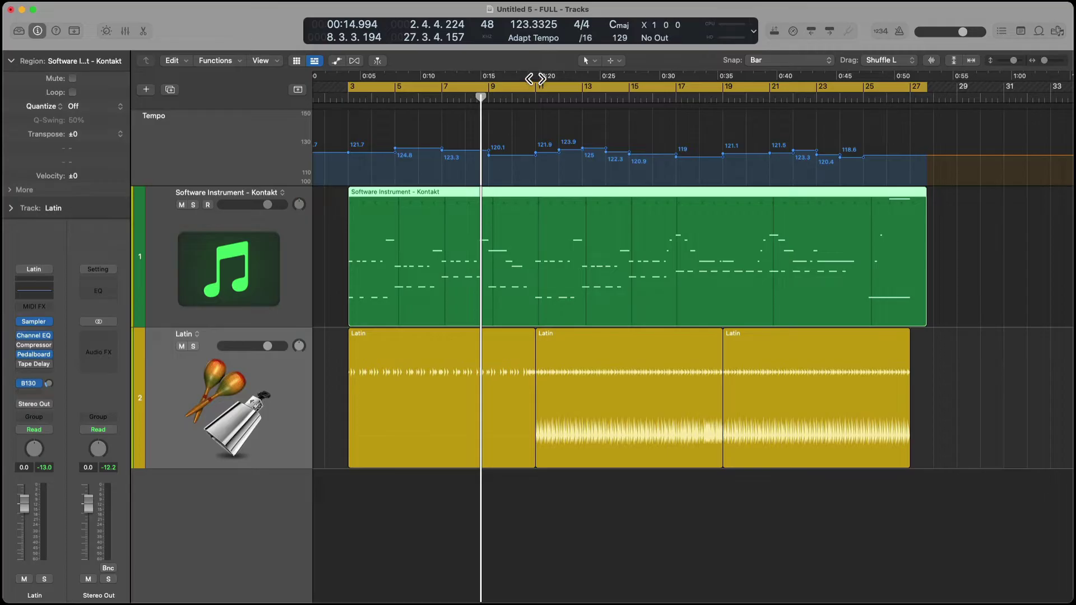
left_click(526, 39)
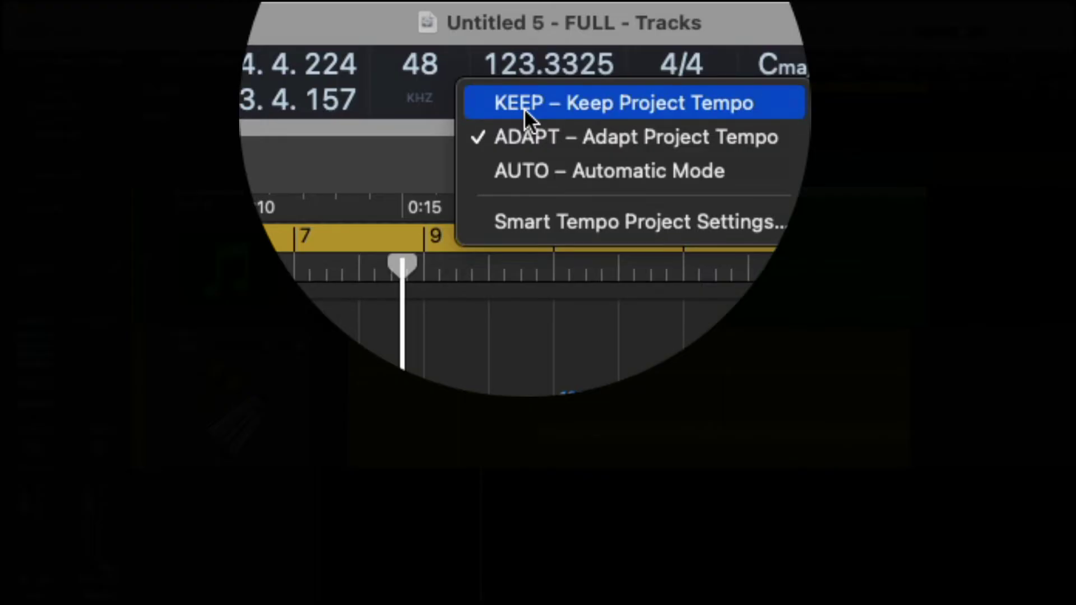
left_click(526, 39)
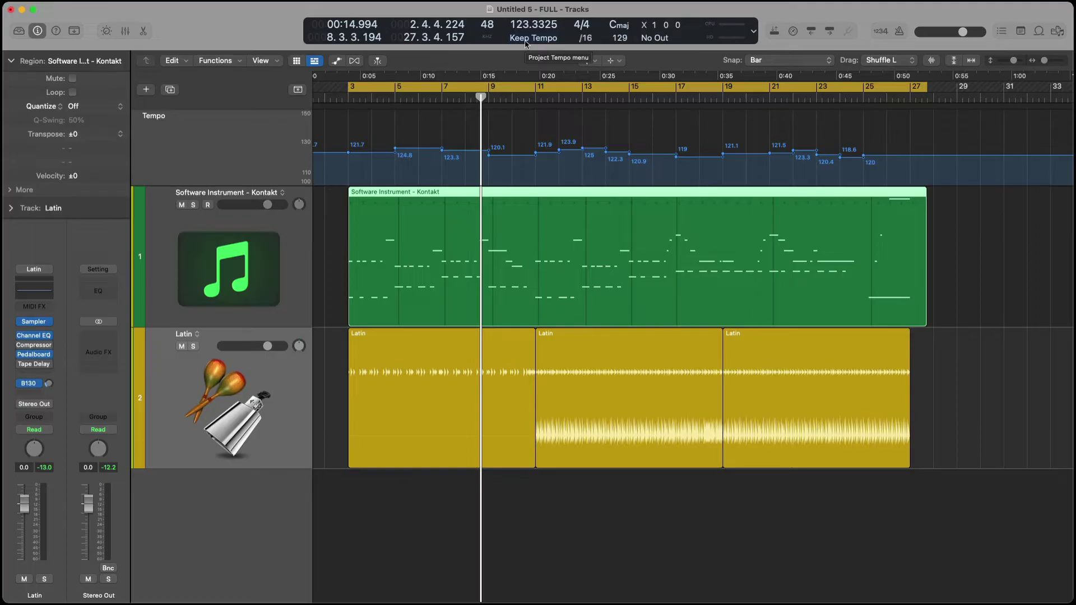
Step: Toggle the Inspector, try the Mute tool then the Pointer tool, and zoom in and back out
key("i")
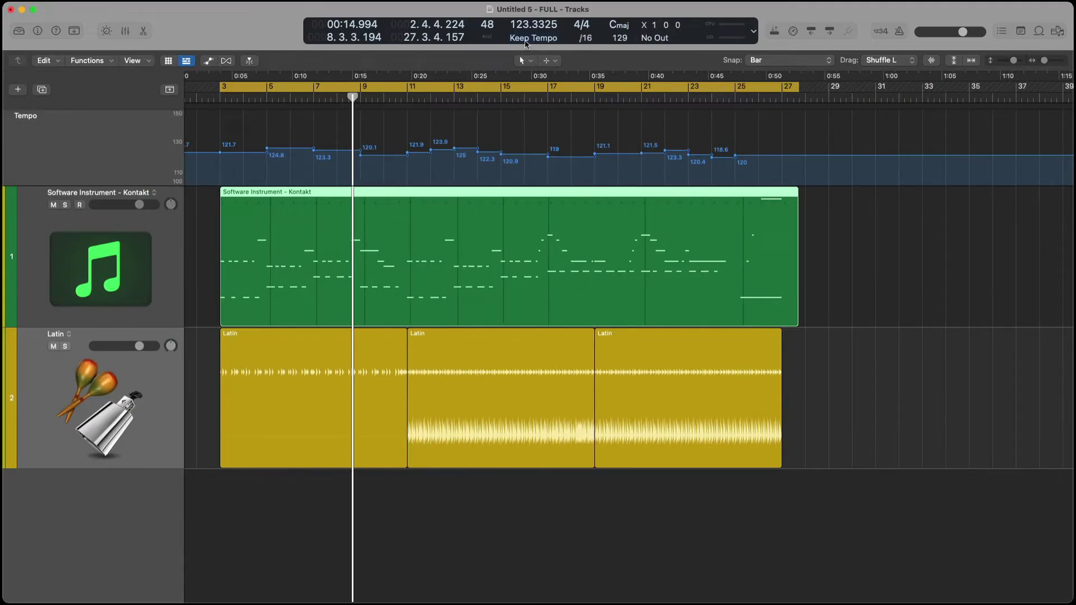
key("i")
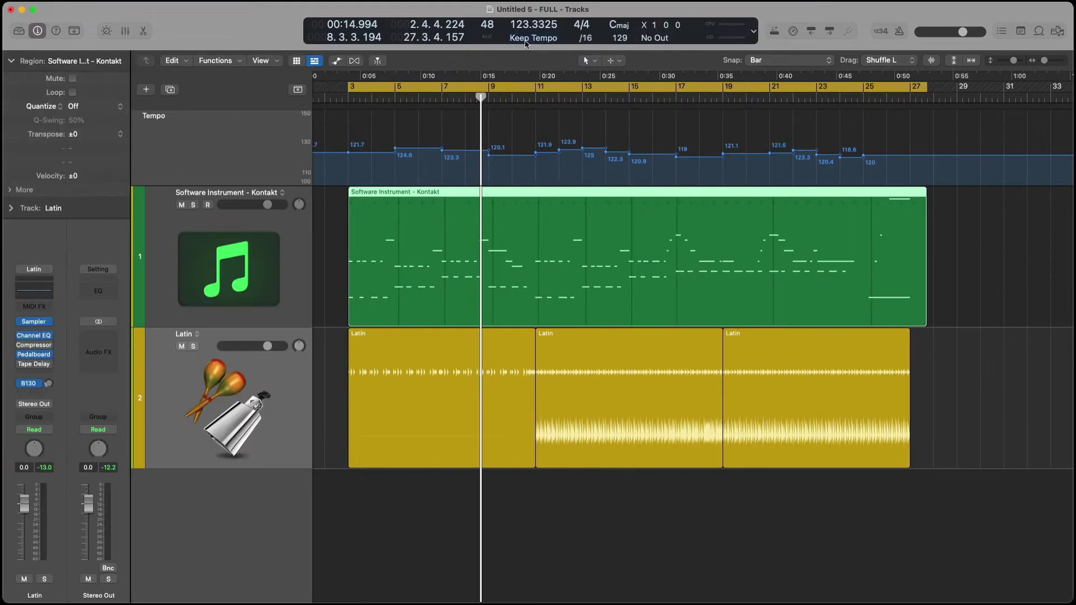
left_click(587, 60)
left_click(611, 162)
key("t")
key("t")
left_click(348, 475)
left_click_drag(339, 359, 411, 188)
left_click(413, 396, "ctrl+alt")
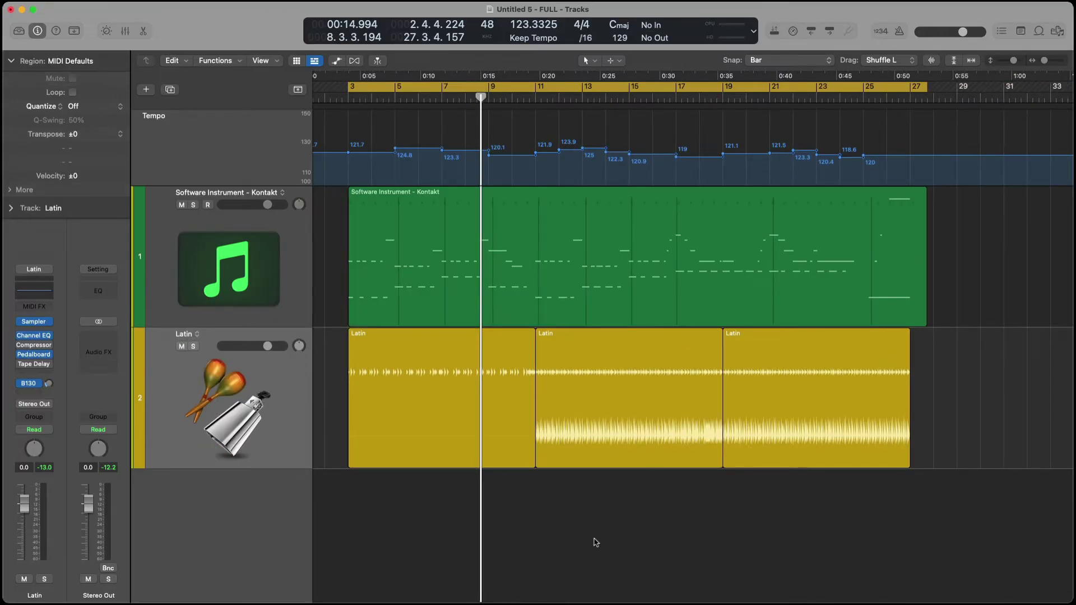
Step: Drag the Deep Pad 02 loop from the Loop Browser onto a new track at bar 3
key("o")
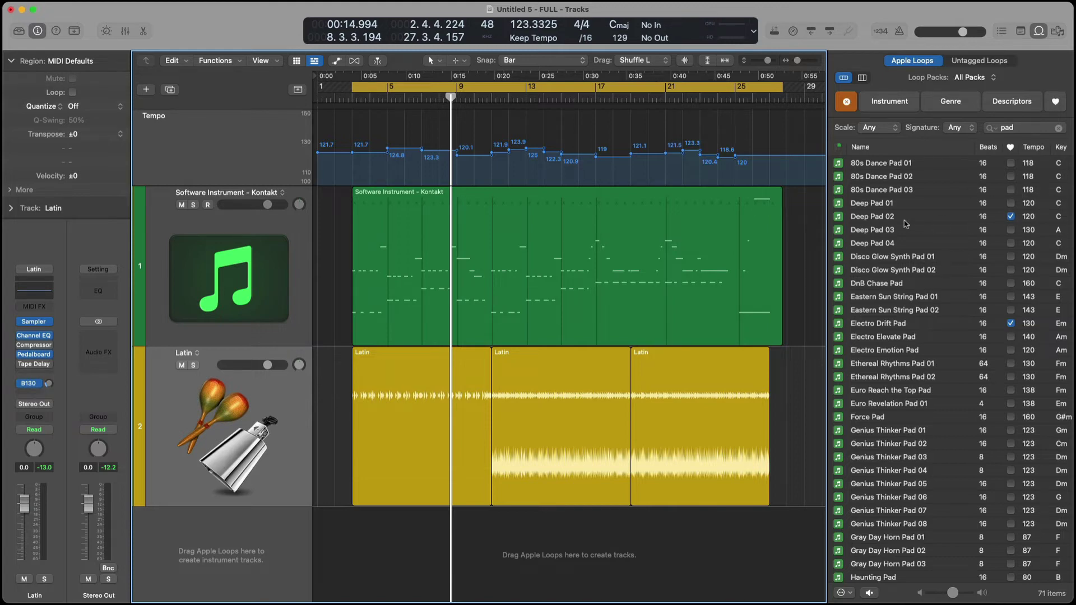
left_click_drag(865, 217, 359, 558)
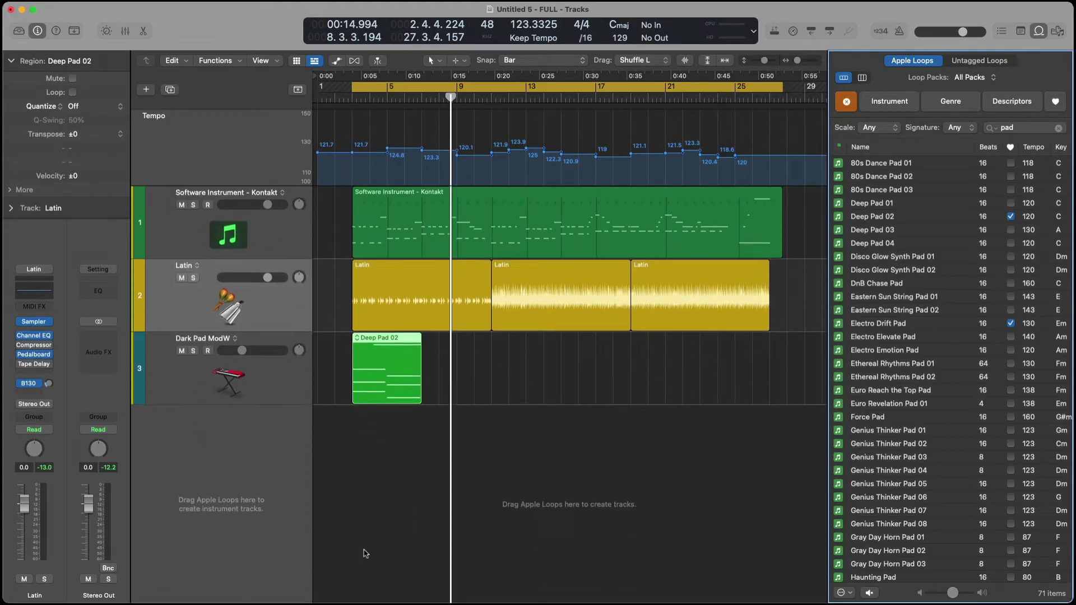
key("o")
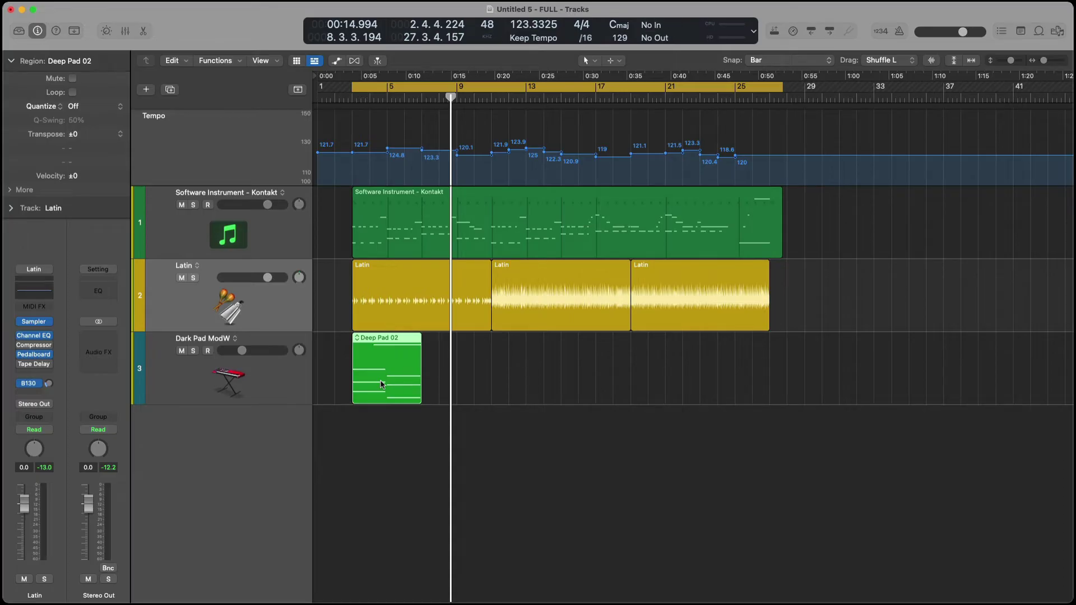
Step: Play back the arrangement, briefly viewing the Deep Pad 02 notes, then stop playback
key("space")
key("super+Right")
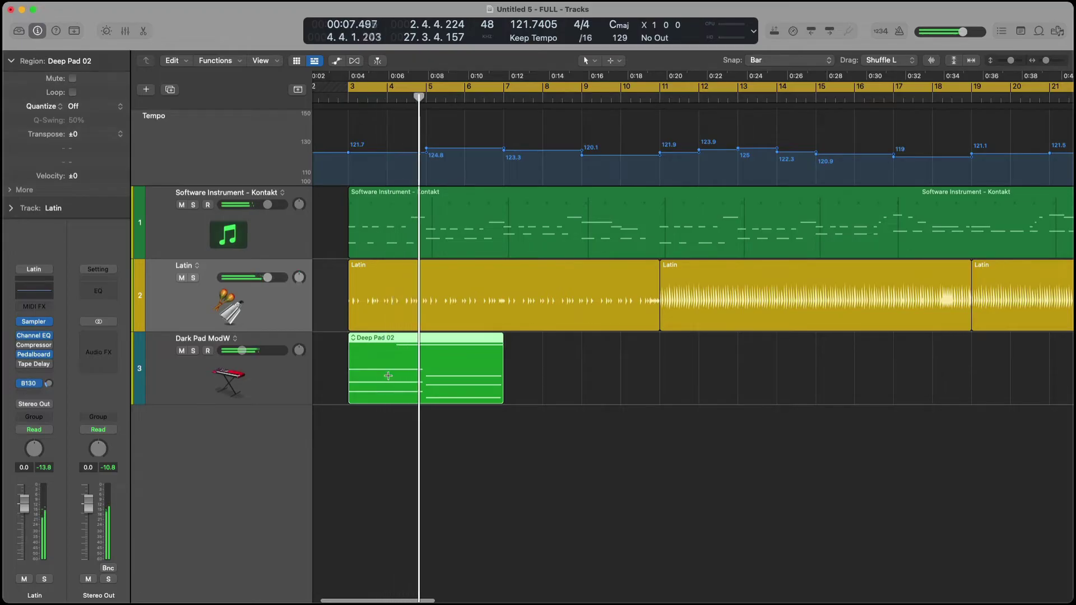
double_click(457, 375)
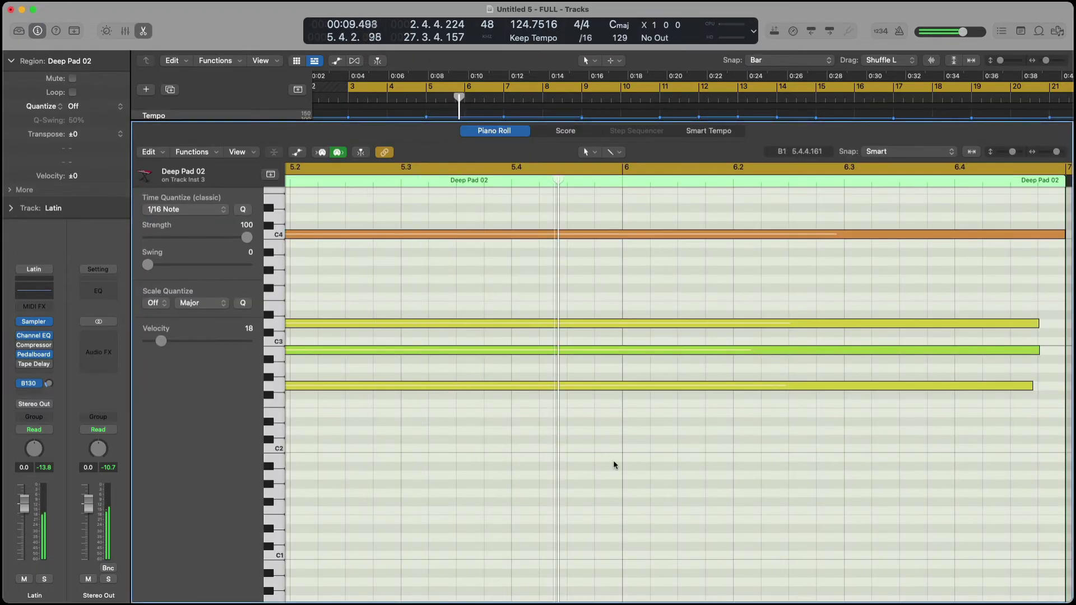
key("super+Left")
key("e")
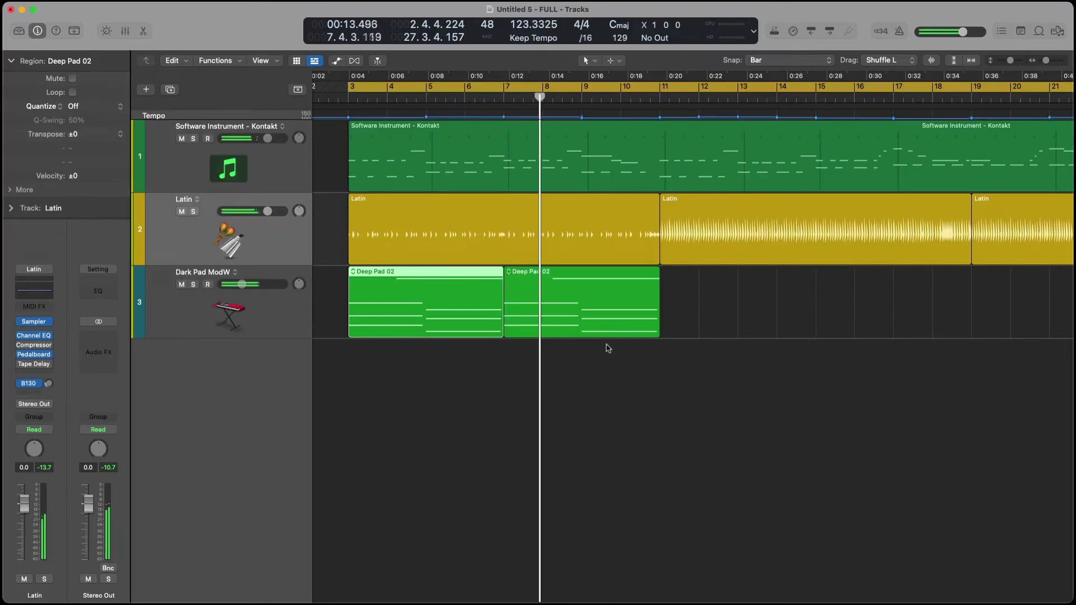
key("super+Left")
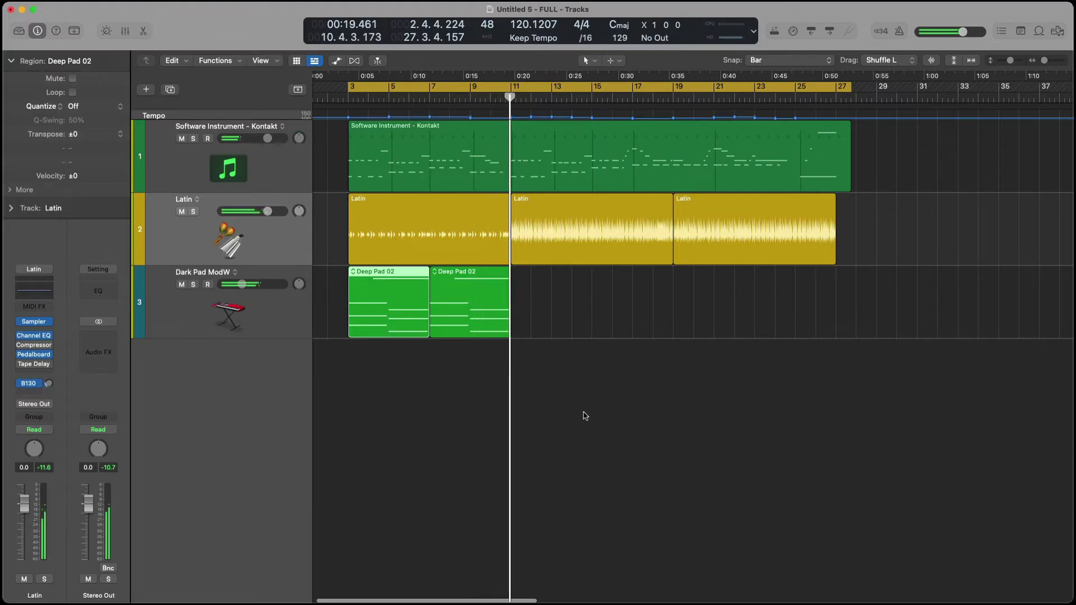
key("space")
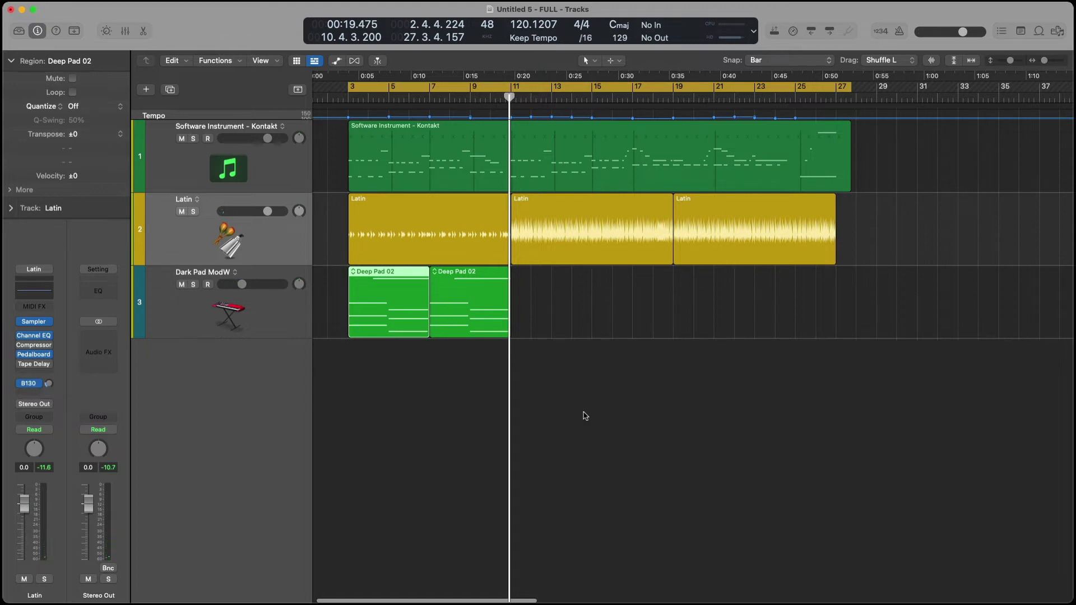
Step: Close the untitled project without saving and open Exercise 4 (Smart Tempo - Keep Mode), dismissing the warning
left_click(586, 416)
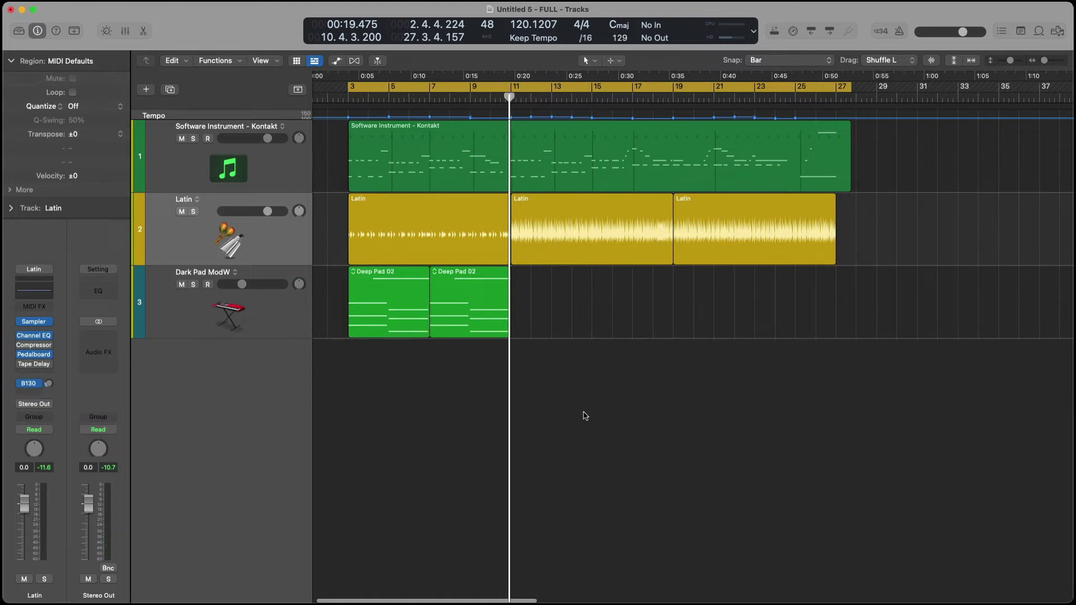
key("super+w")
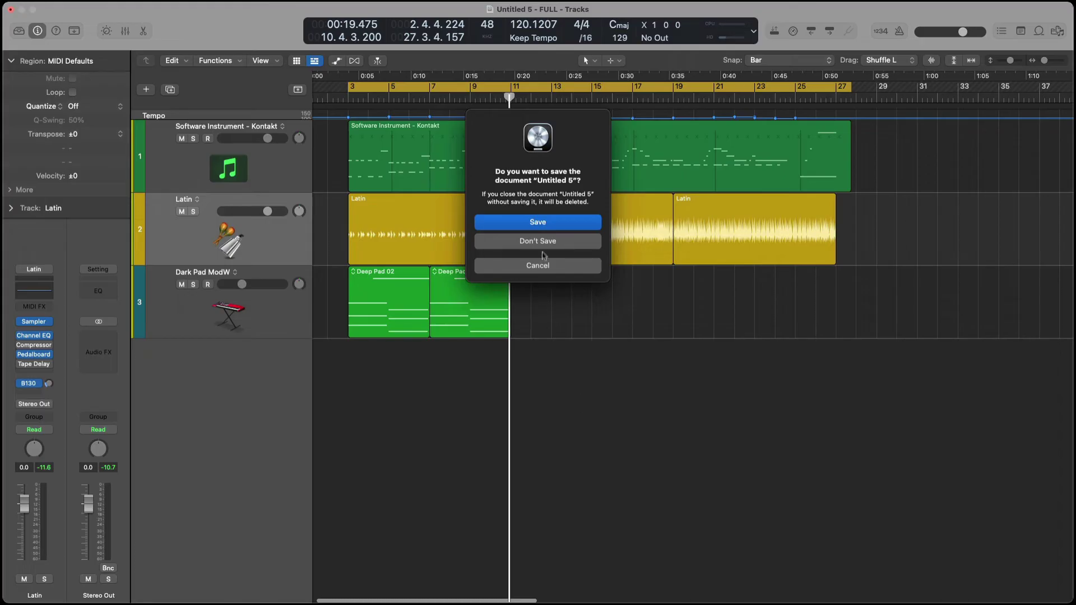
left_click(543, 245)
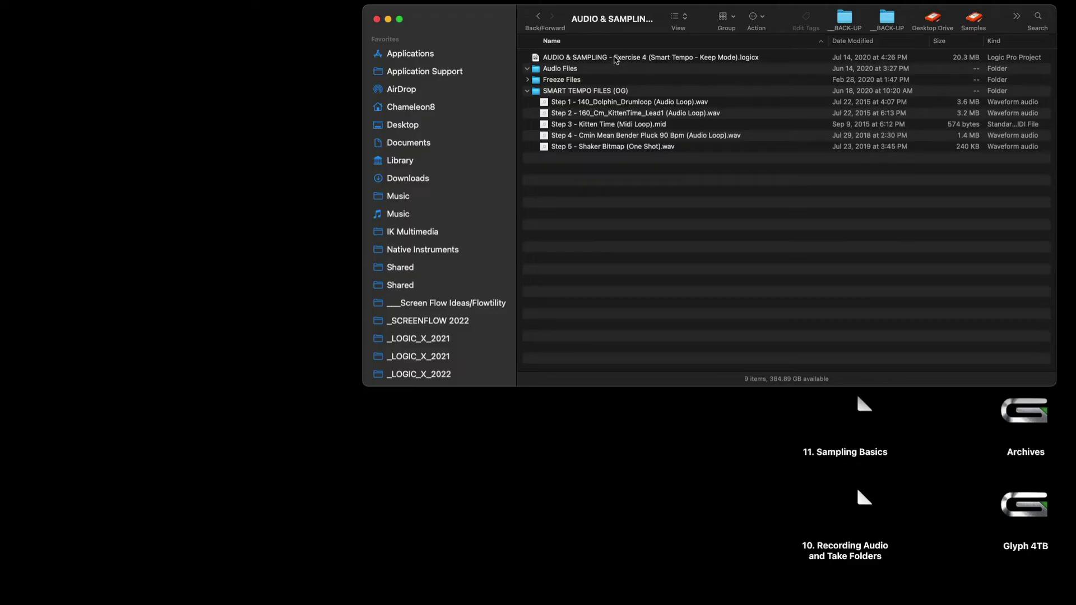
double_click(616, 60)
left_click(573, 228)
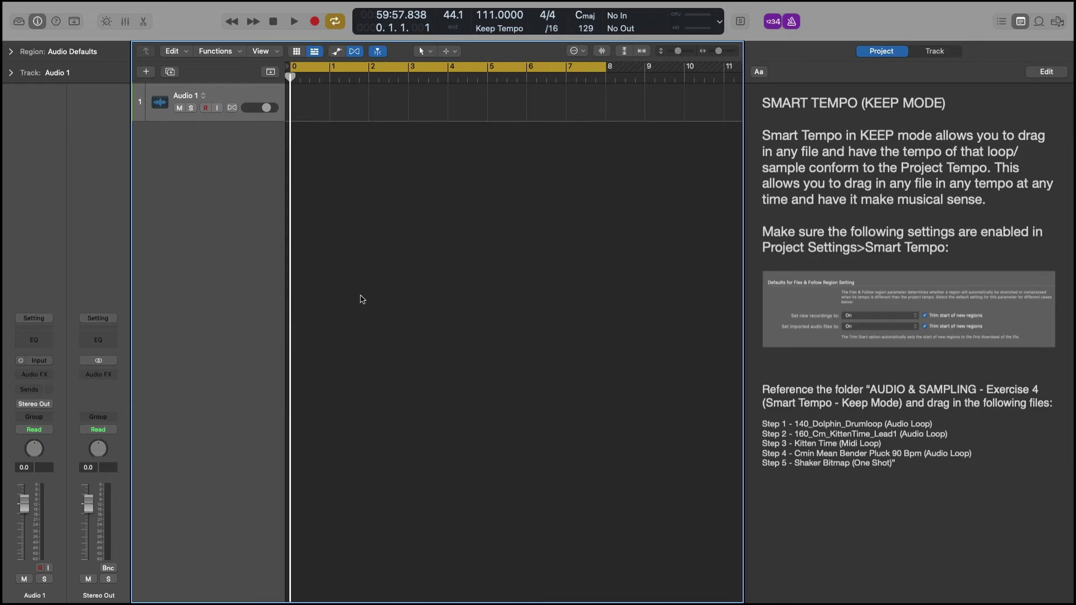
key("alt+p")
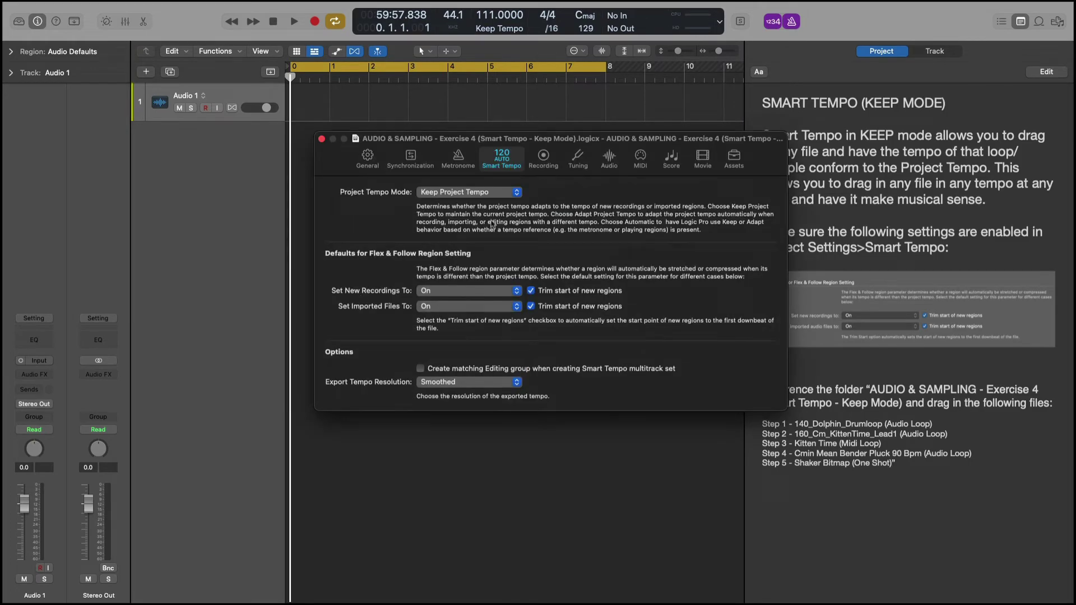
left_click(488, 194)
left_click(473, 197)
left_click(503, 29)
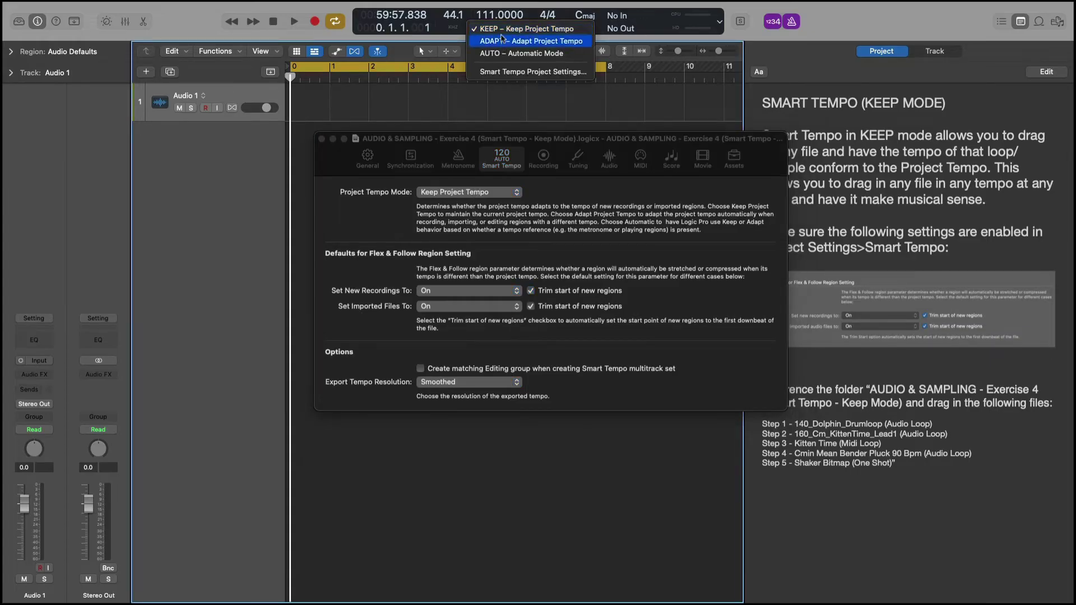
left_click(503, 29)
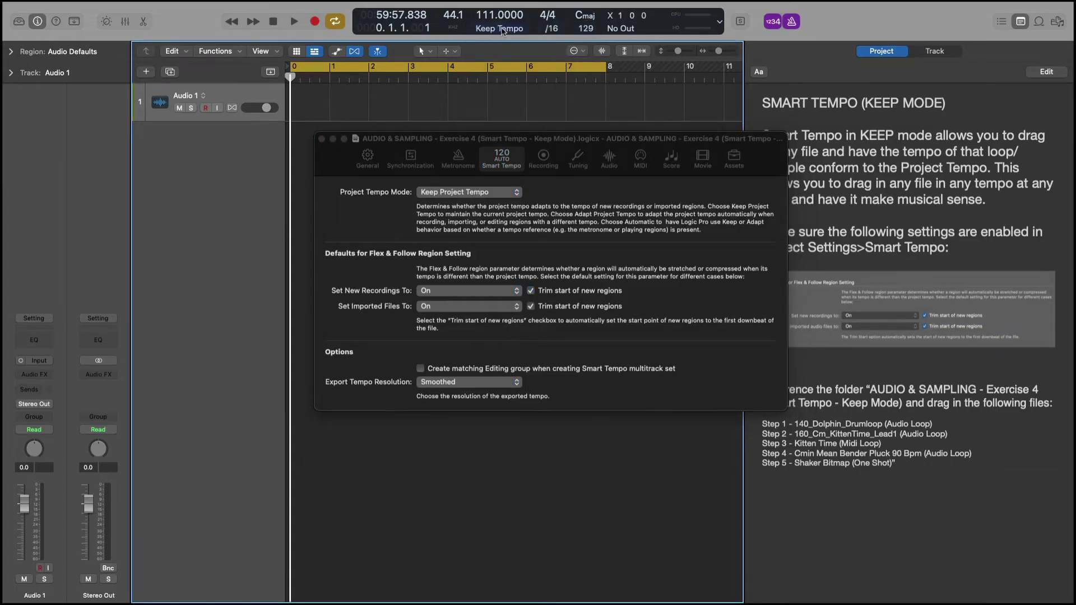
left_click(362, 295)
left_click(471, 312)
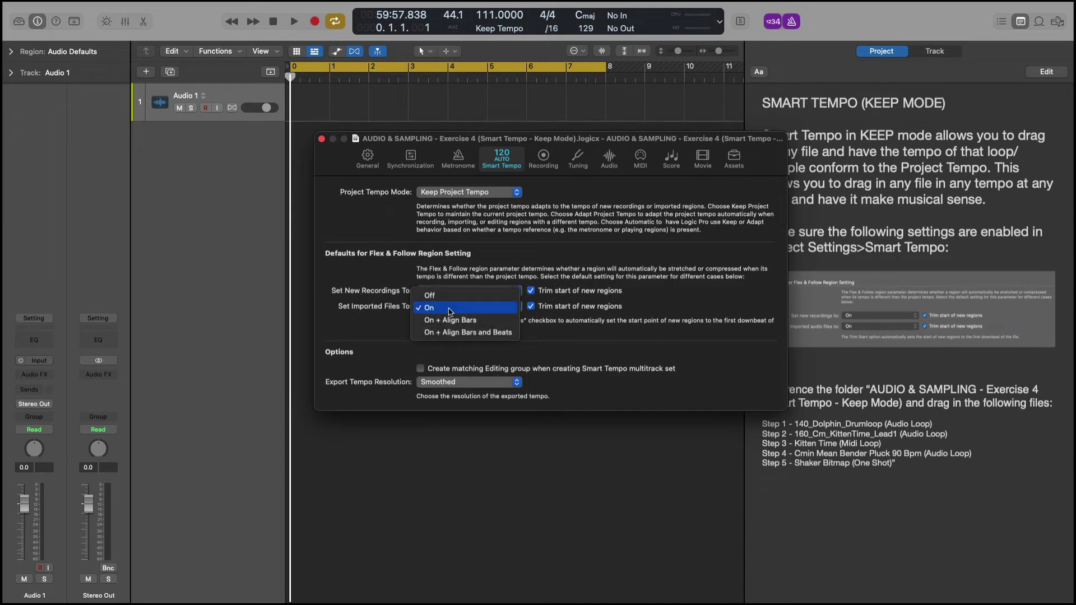
left_click(451, 312)
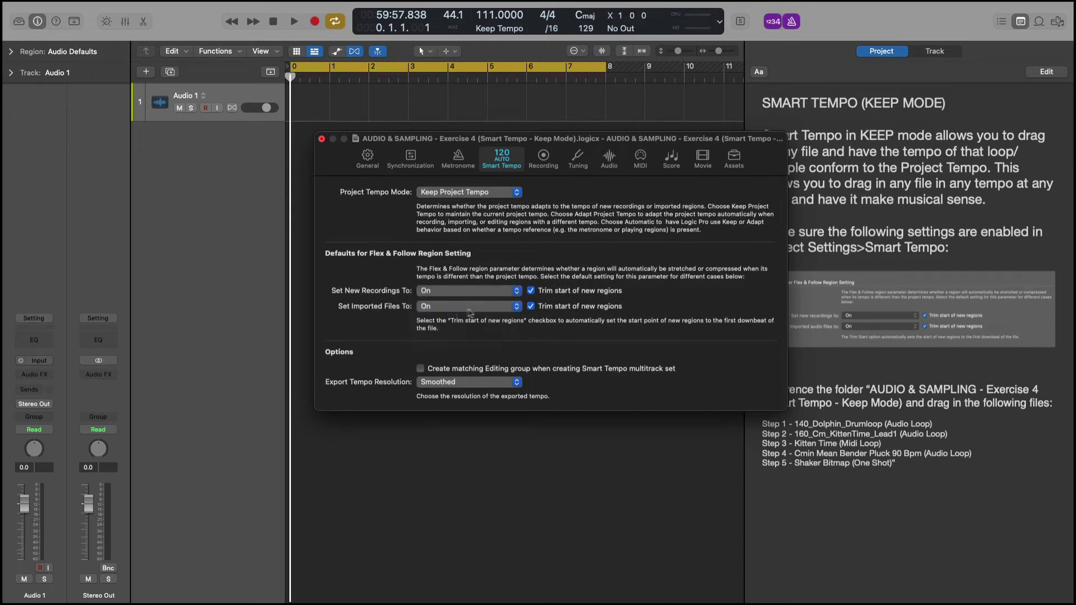
left_click(531, 307)
key("super+w")
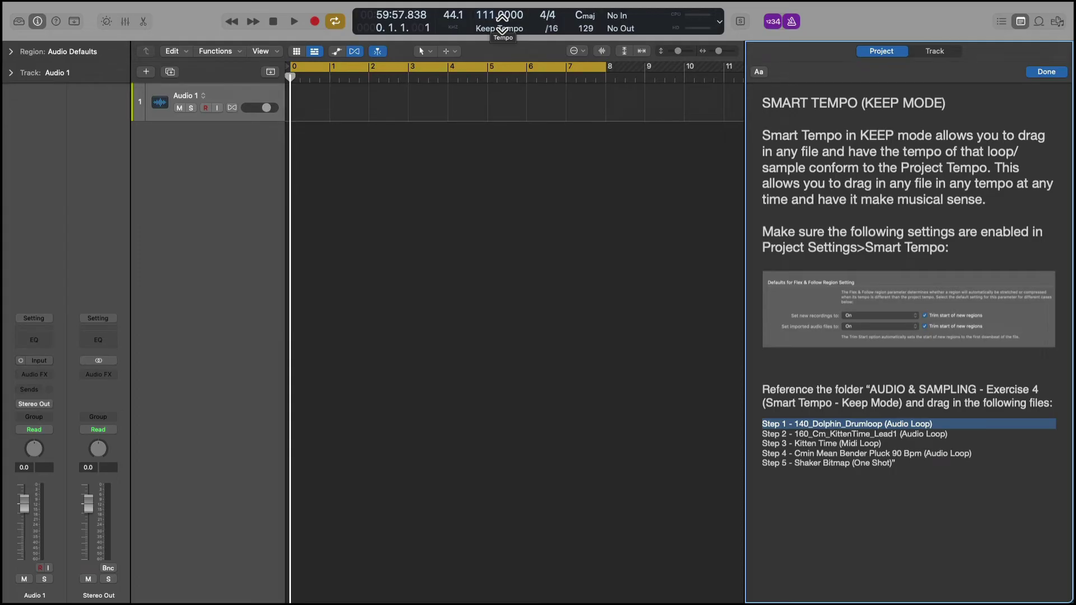
left_click(492, 183)
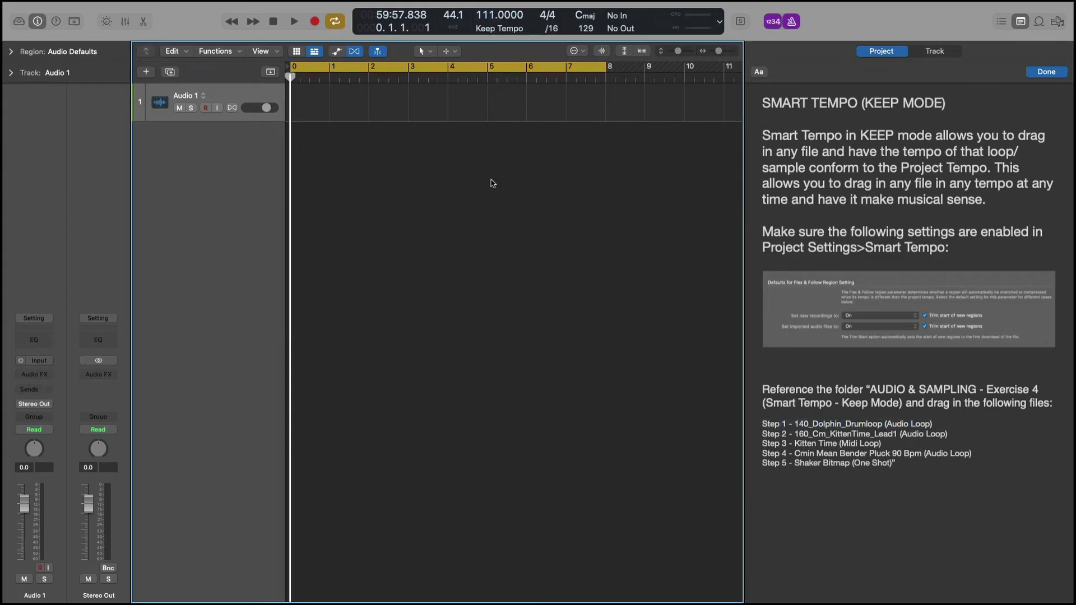
Step: Turn off cycle, import 140_Dolphin_Drumloop from SMART TEMPO FILES onto Audio 1, and play it
key("c")
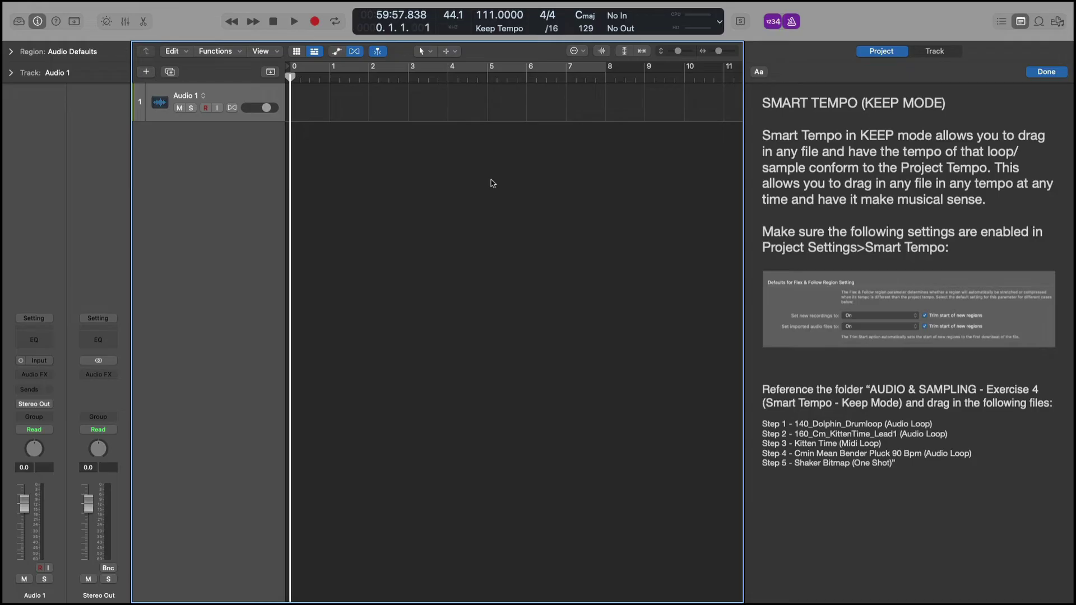
key("super+shift+i")
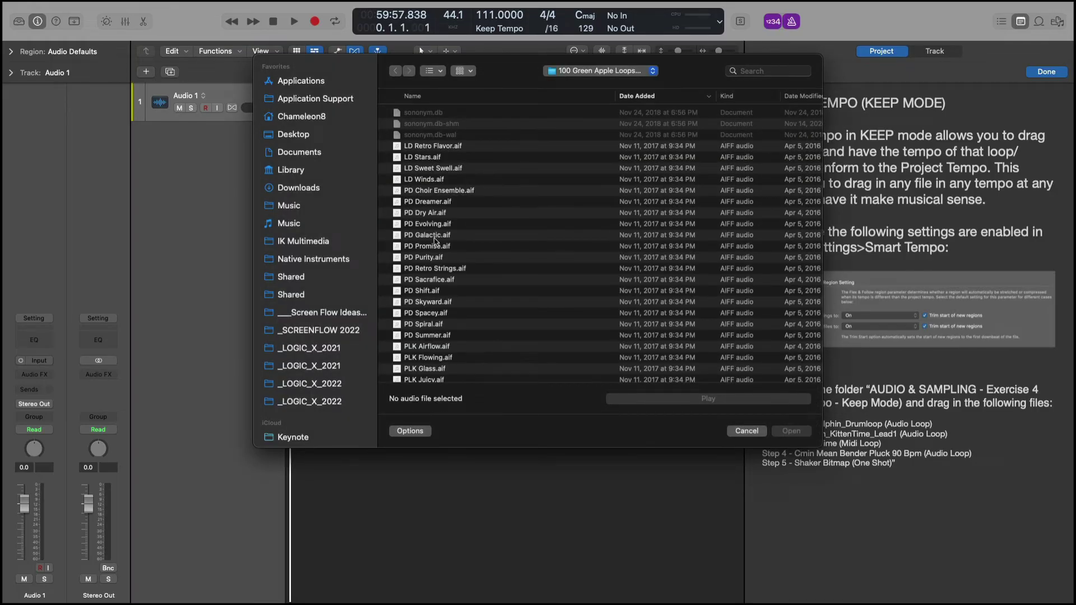
key("super+shift+d")
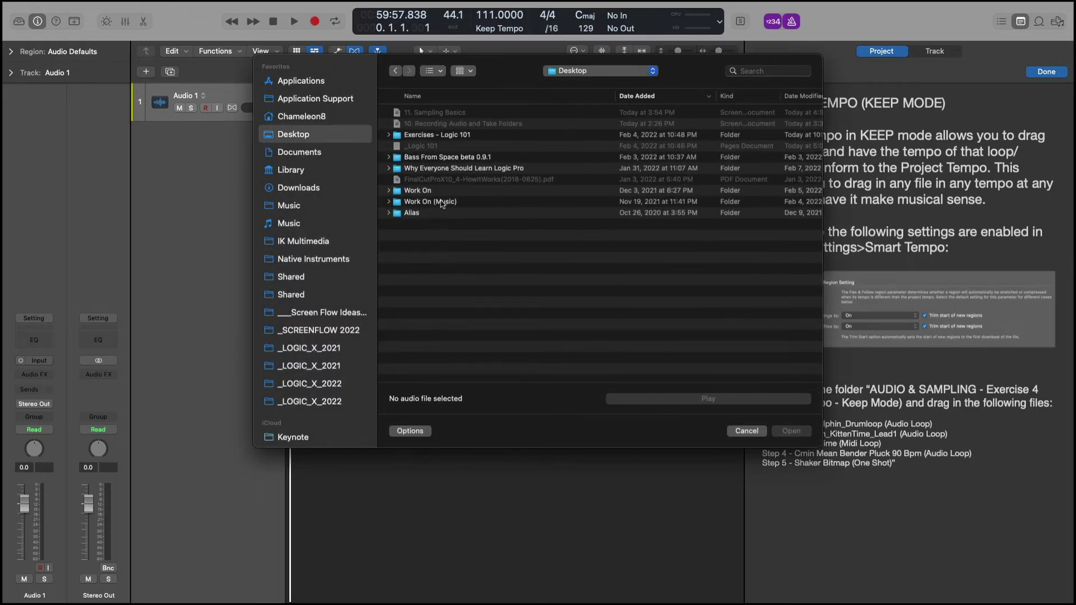
double_click(442, 135)
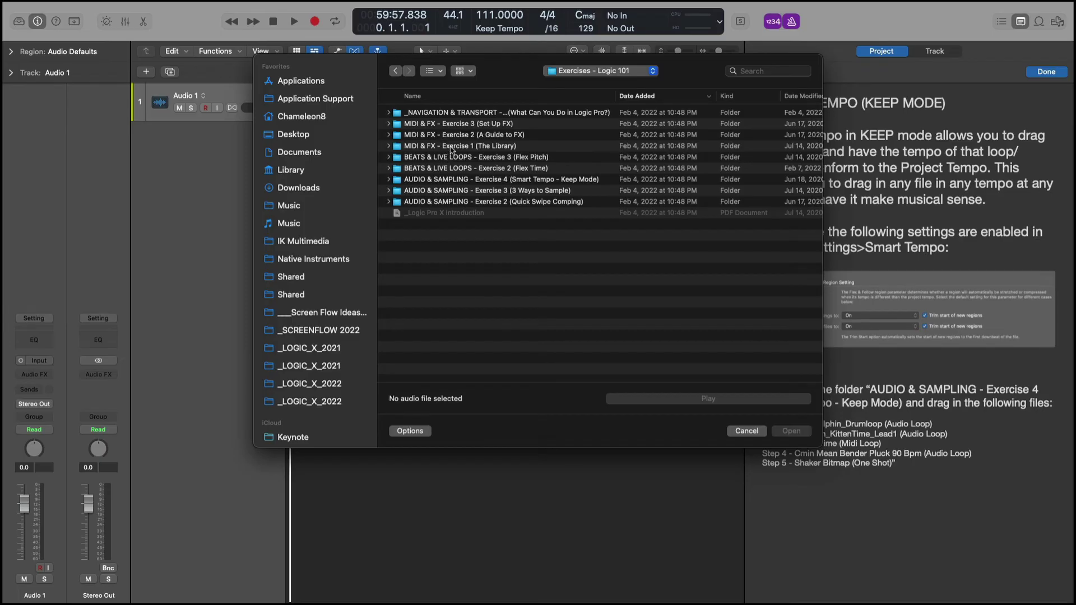
double_click(448, 179)
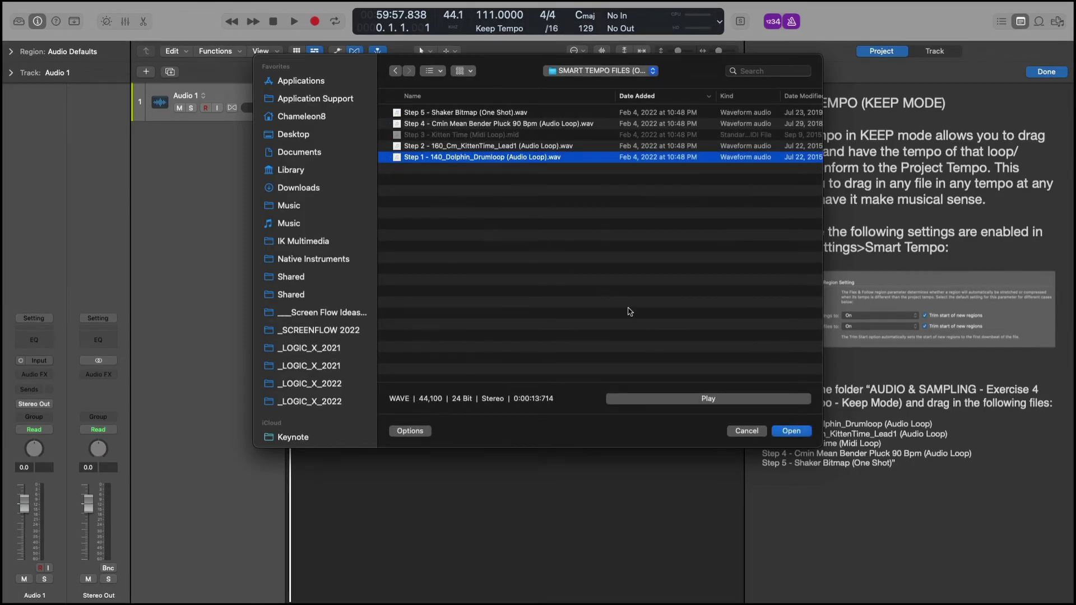
left_click(791, 431)
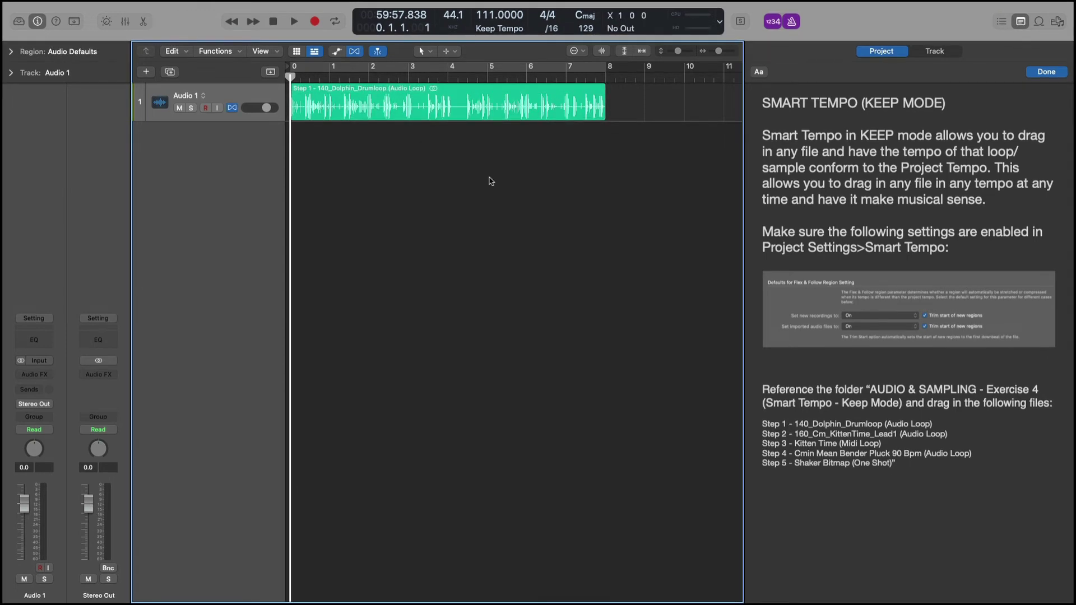
key("space")
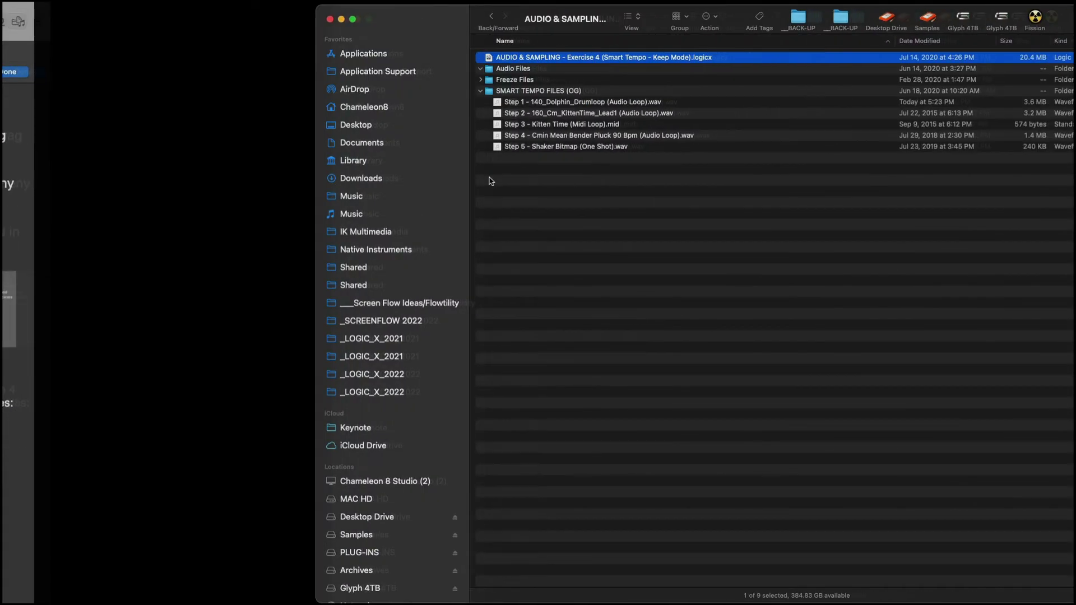
left_click(521, 103)
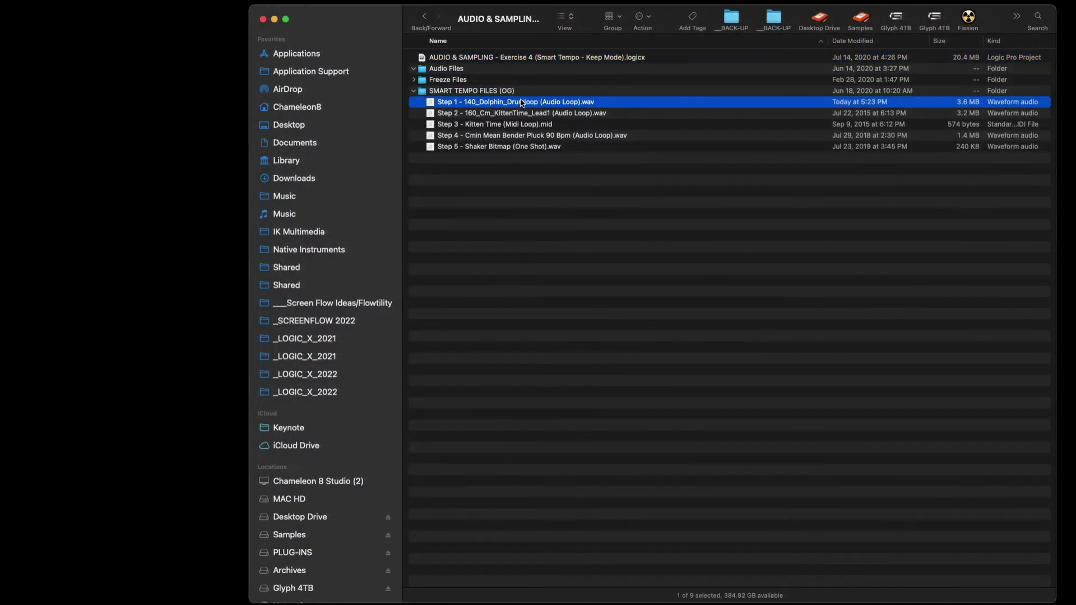
key("space")
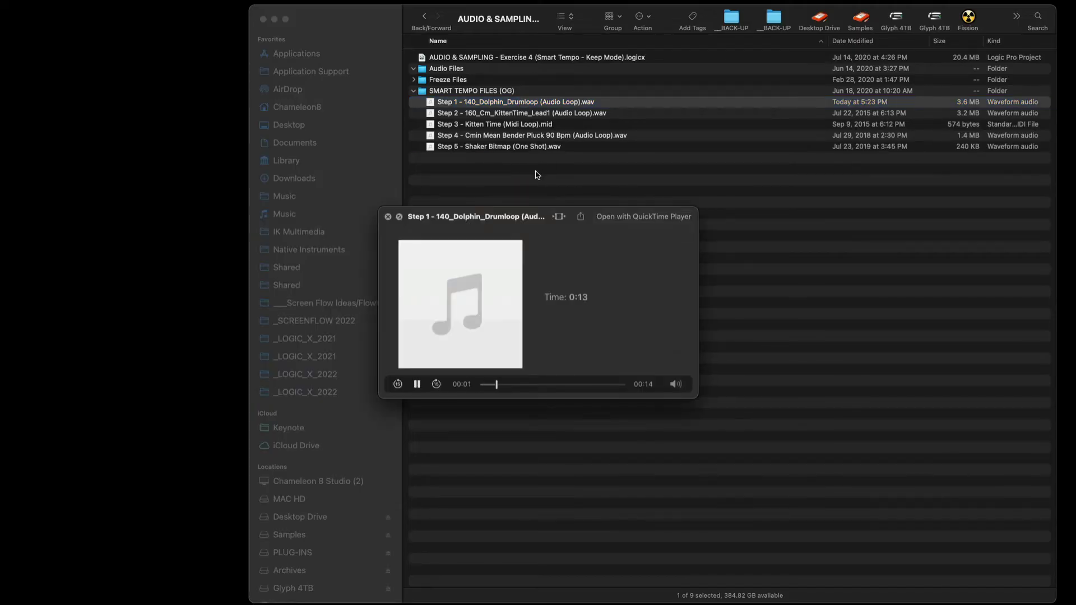
key("space")
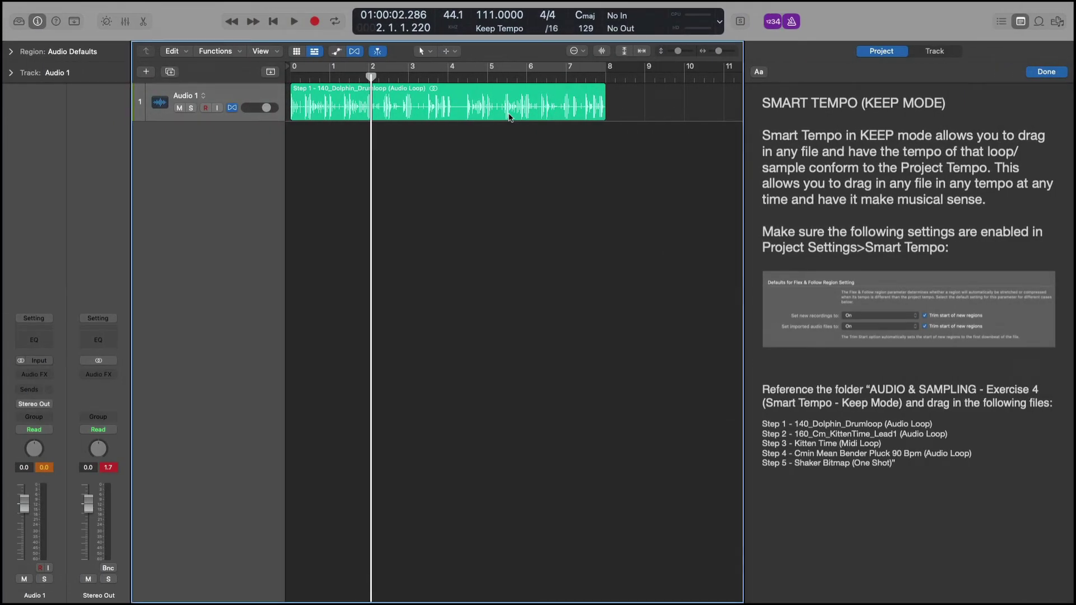
Step: Review the Smart Tempo Project Settings from the Keep Tempo menu, then close them
left_click(505, 28)
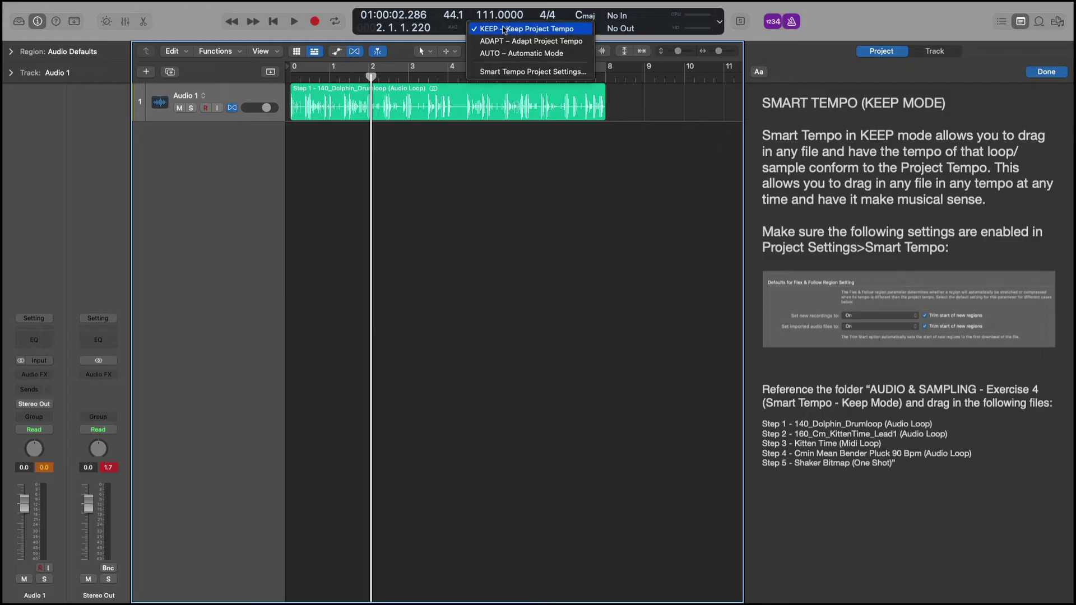
left_click(493, 71)
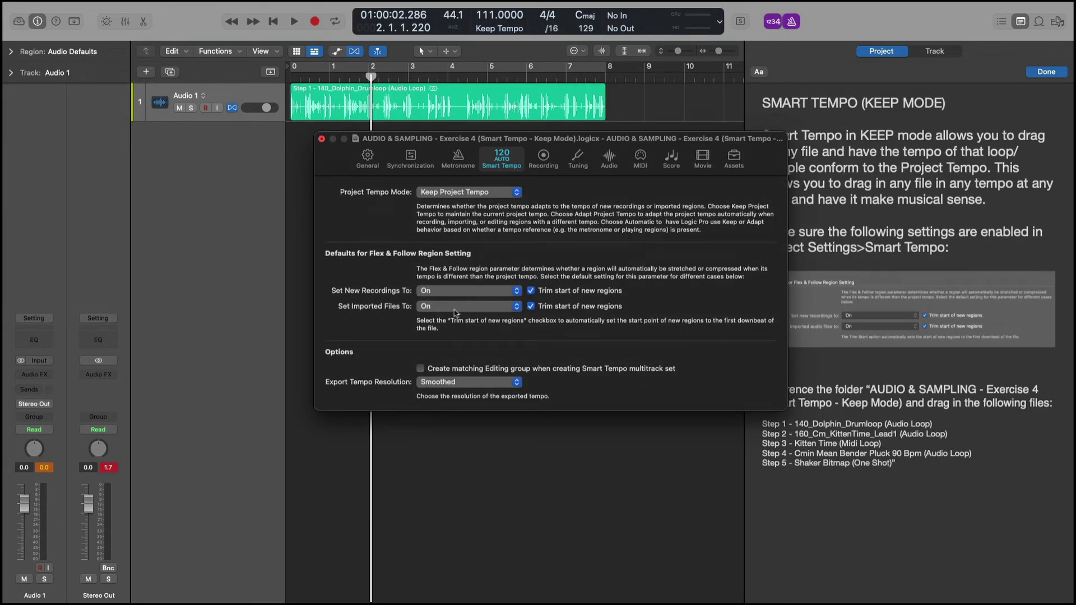
left_click(321, 139)
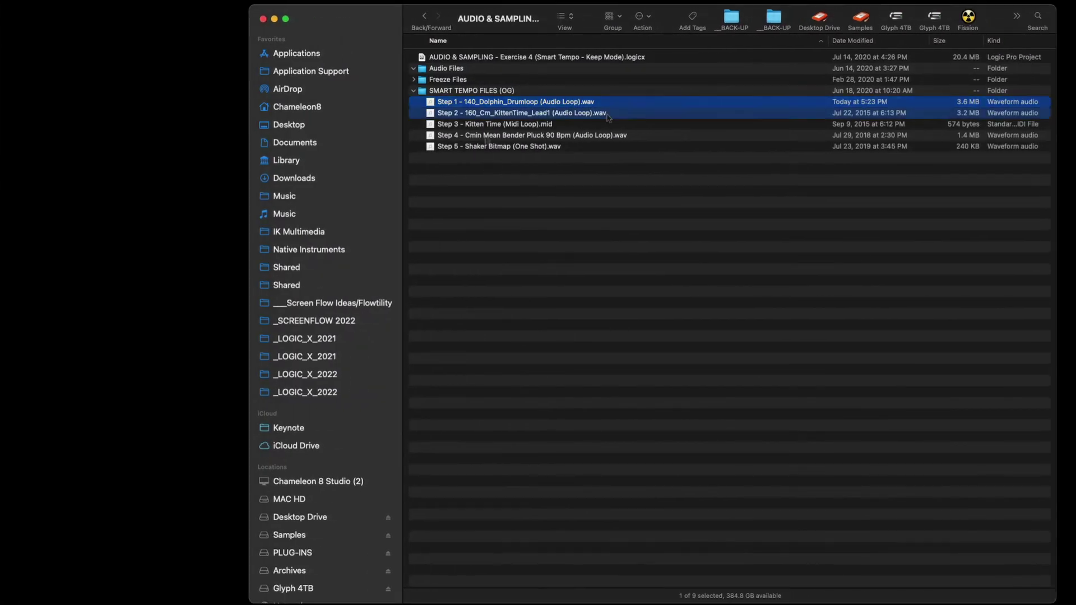
Step: Drag the Step 2 160_Cm_KittenTime_Lead1 loop onto a new track below Audio 1
left_click(606, 113)
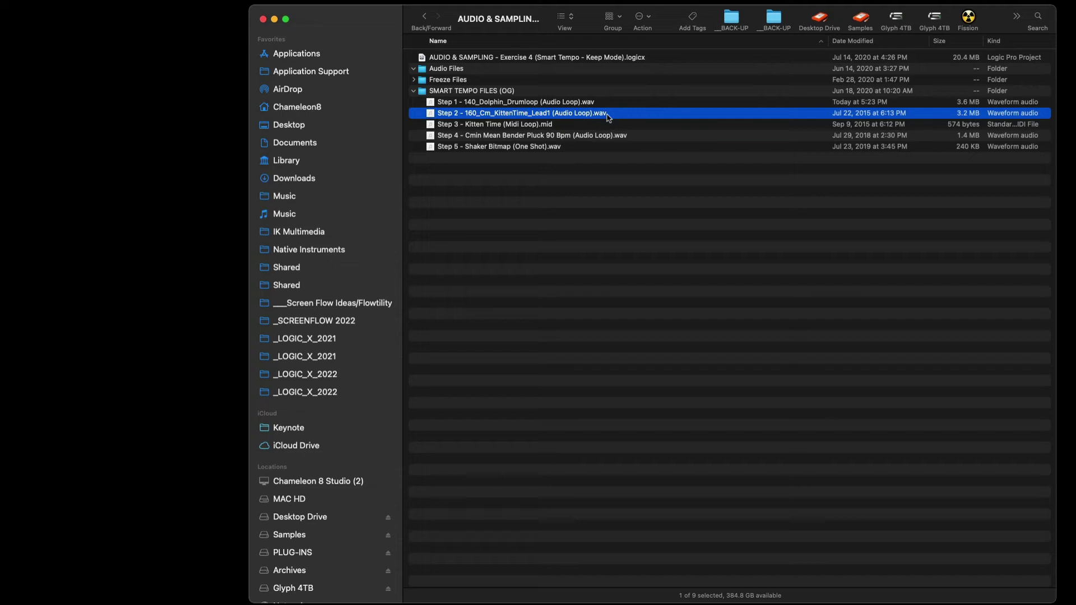
left_click_drag(618, 118, 617, 120)
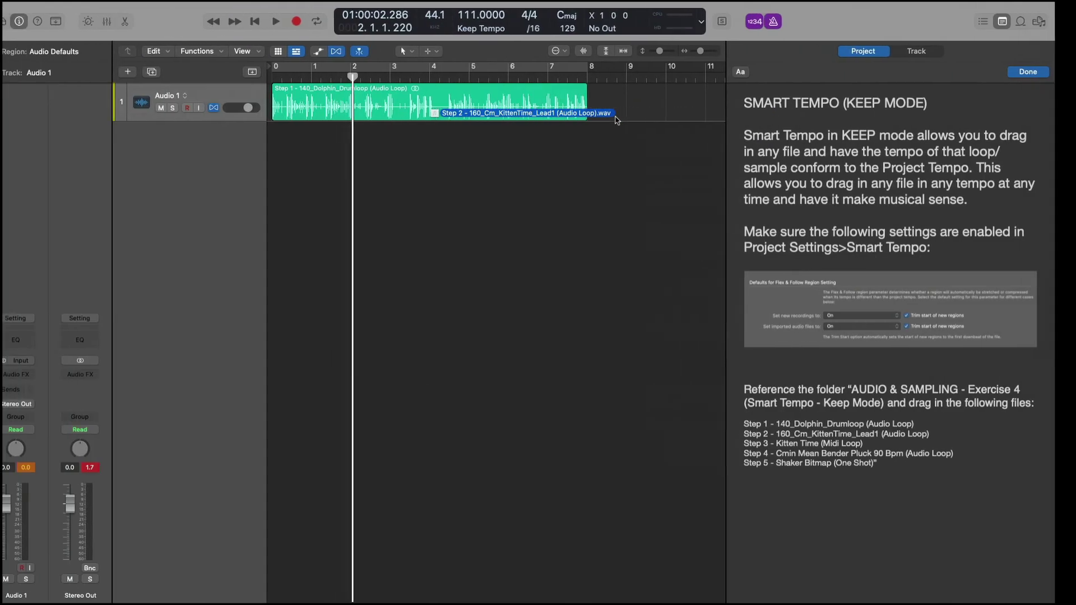
left_click_drag(362, 112, 301, 147)
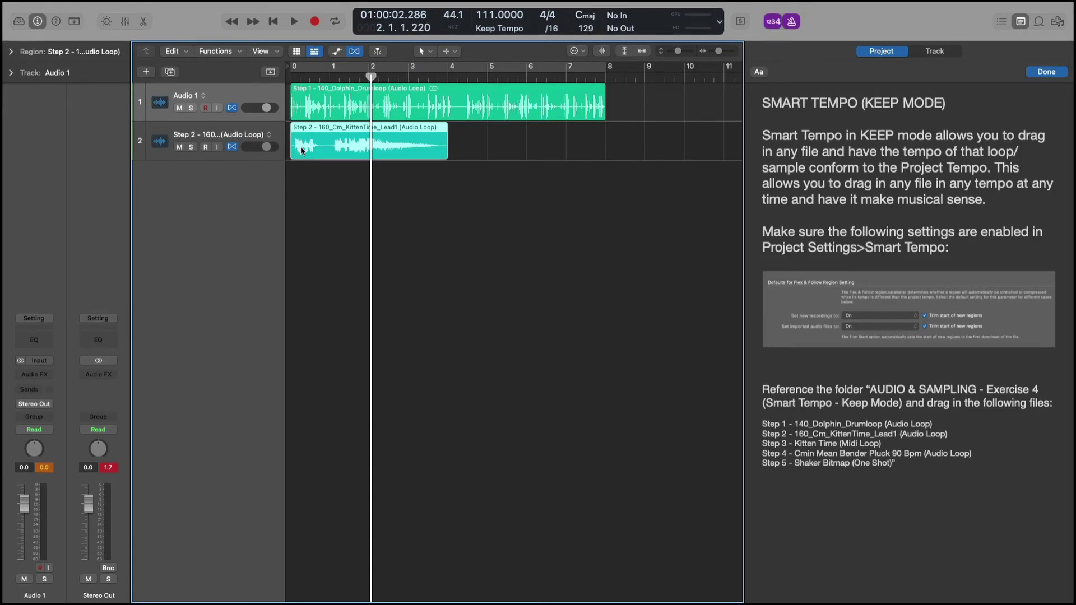
Step: Play the drums and lead together from the start, then switch back to Finder
key("Return")
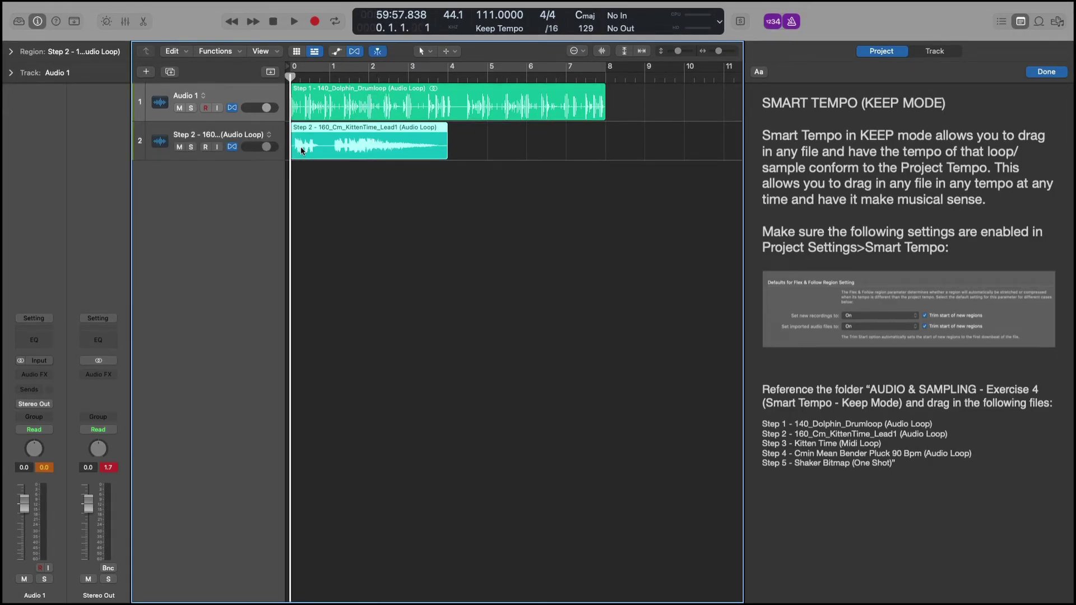
key("space")
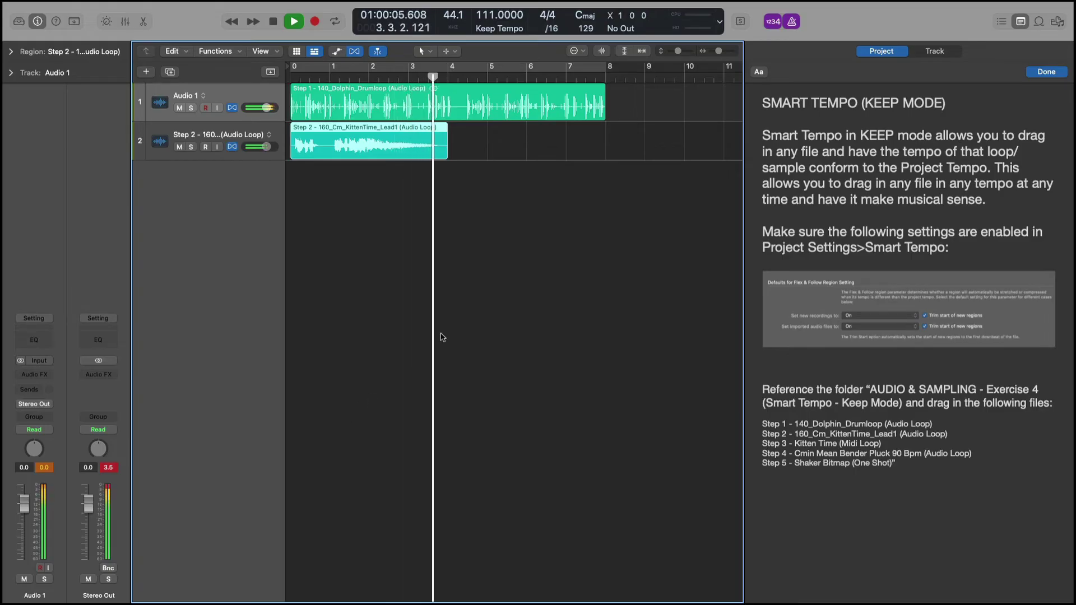
key("space")
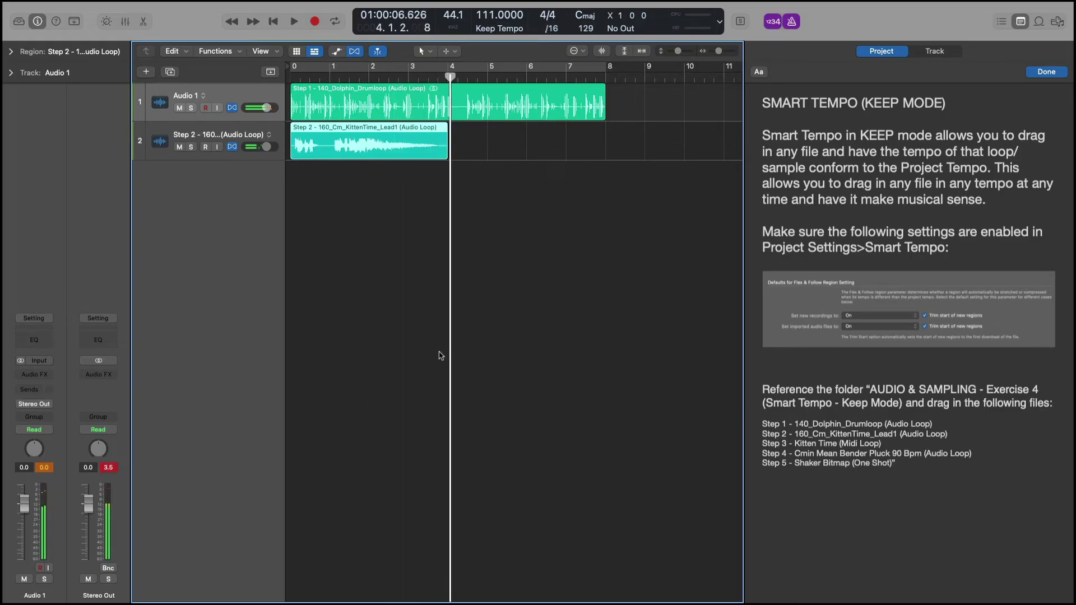
key("ctrl+Right")
Step: Add Step 3 - Kitten Time (Midi Loop).mid and play all three loops from the start
left_click(510, 126)
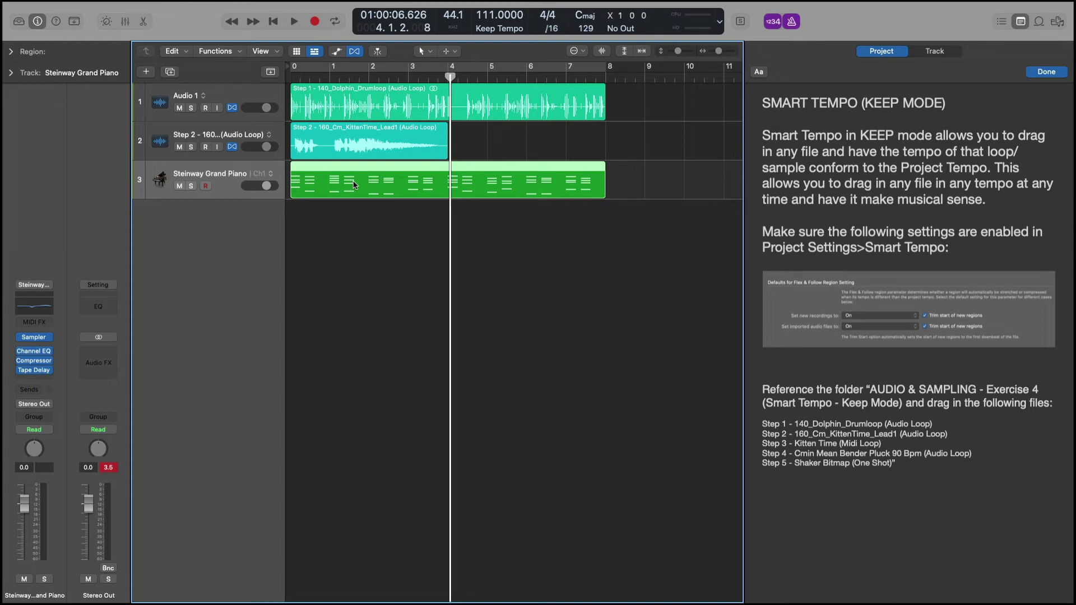
key("Return")
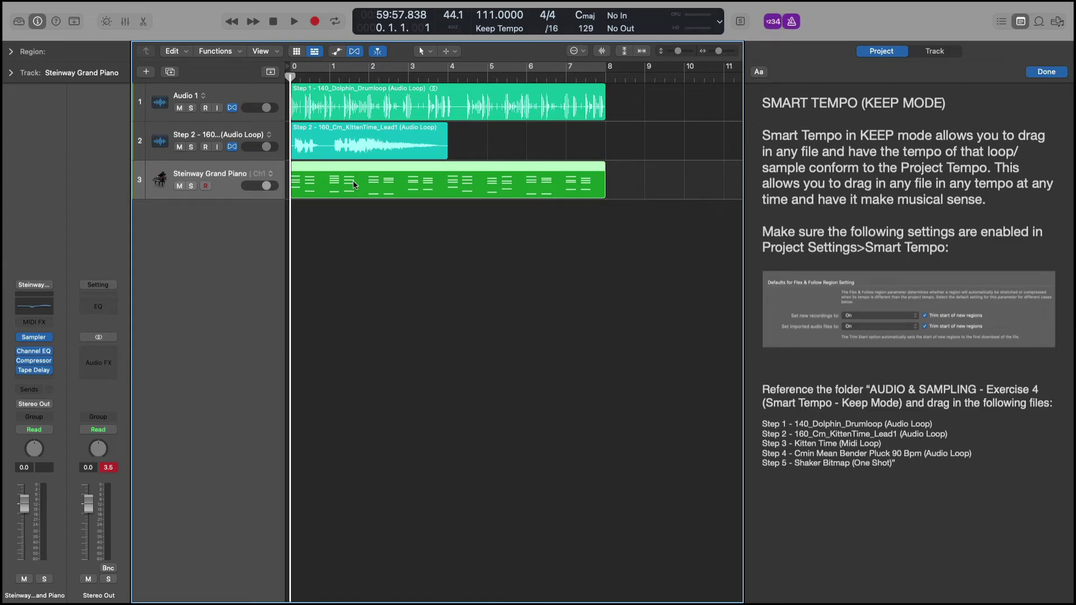
key("space")
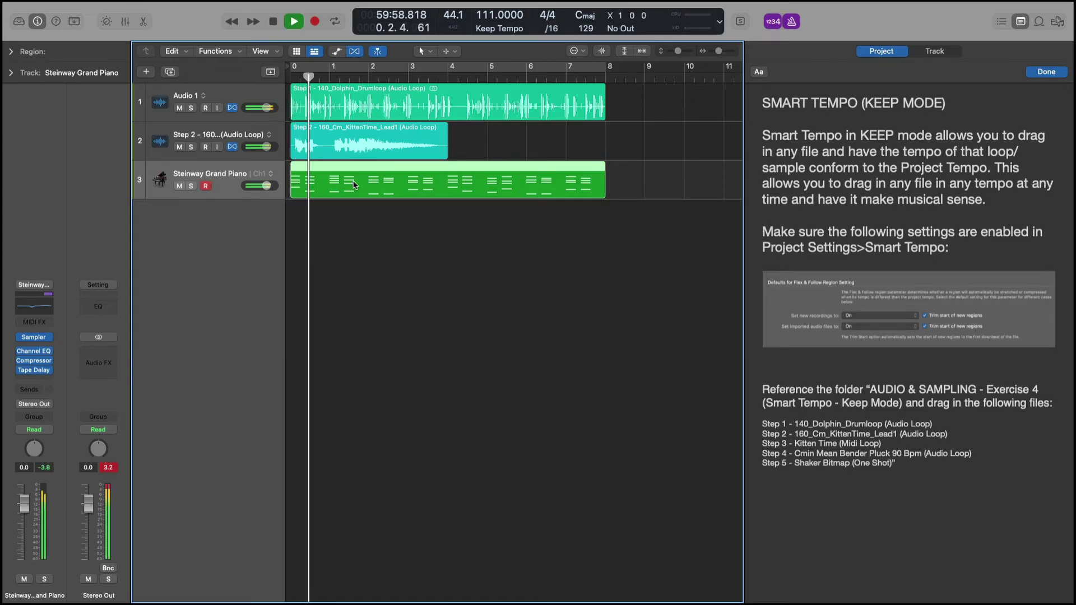
Step: Stop playback and load Alchemy as the piano track's instrument
mouse_move(48, 341)
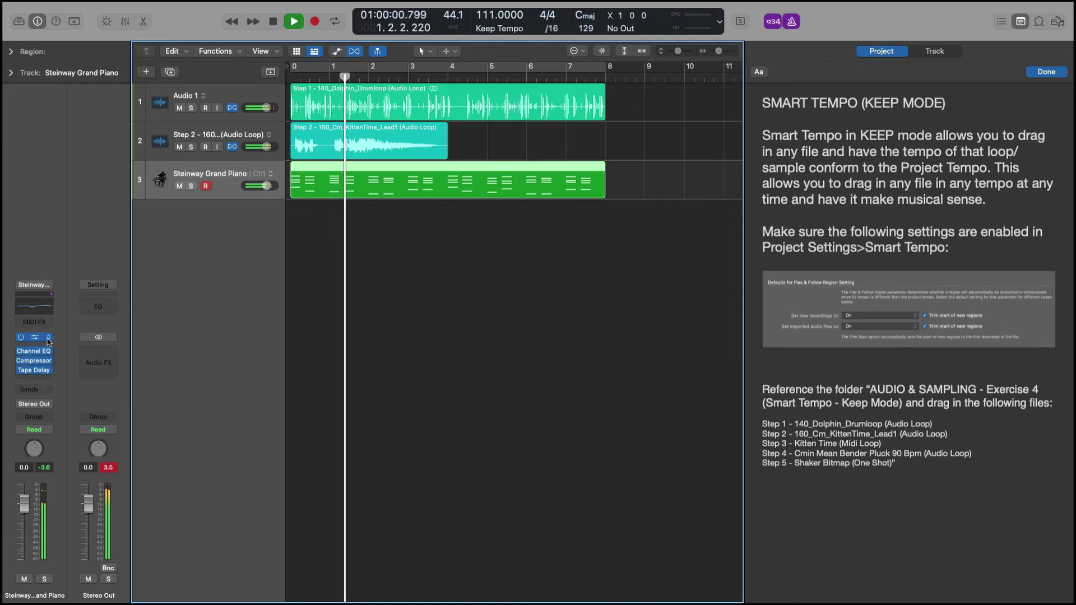
key("space")
left_click(48, 338)
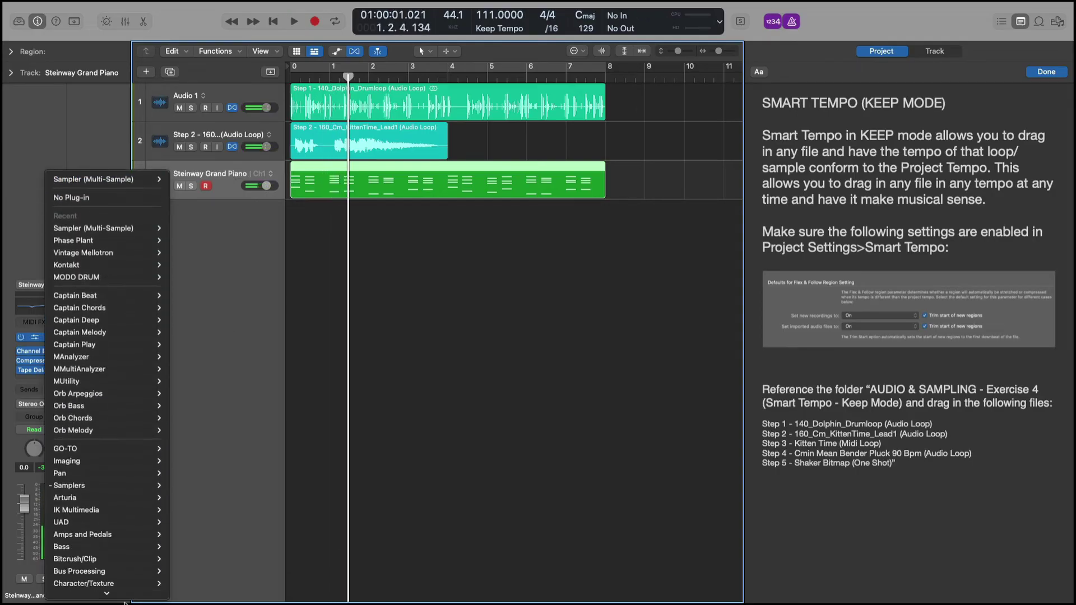
mouse_move(125, 593)
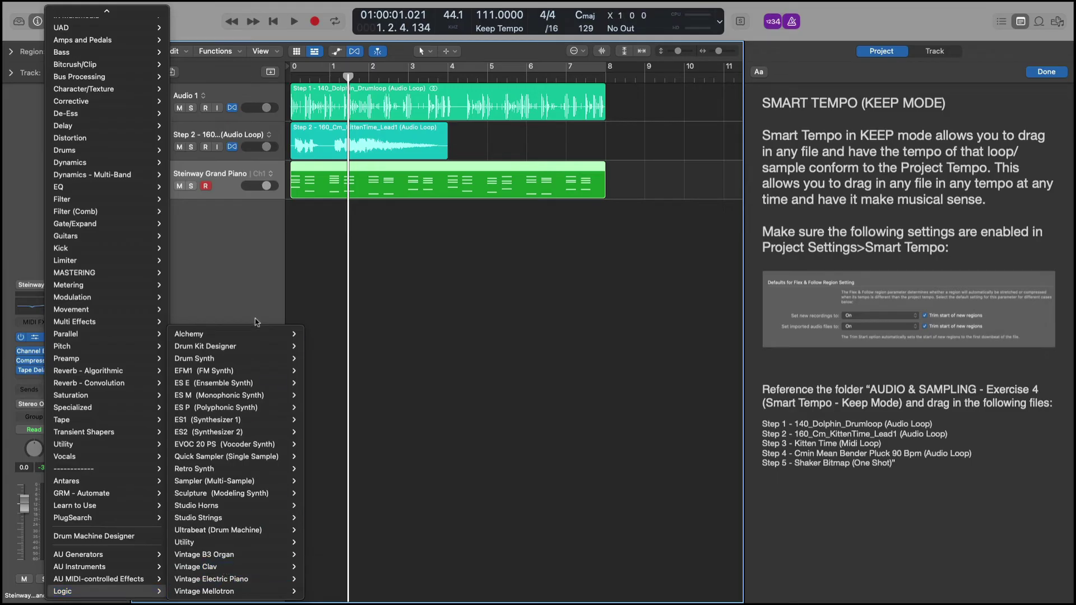
mouse_move(254, 335)
left_click(320, 334)
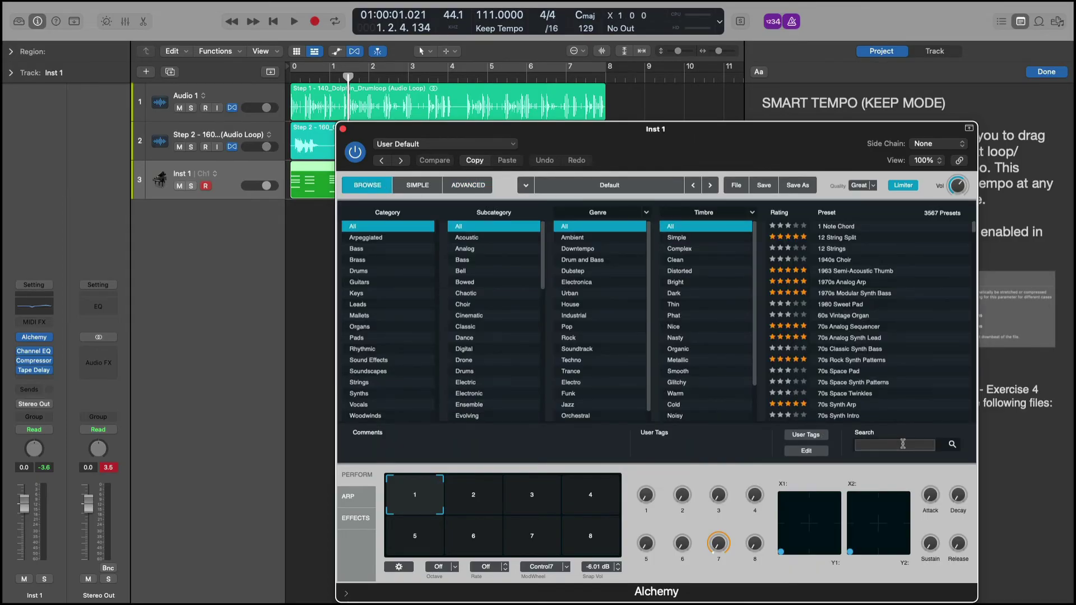
Step: Search Alchemy presets for 'pluck' and audition the Analog Funk Bass preset
type("pluck")
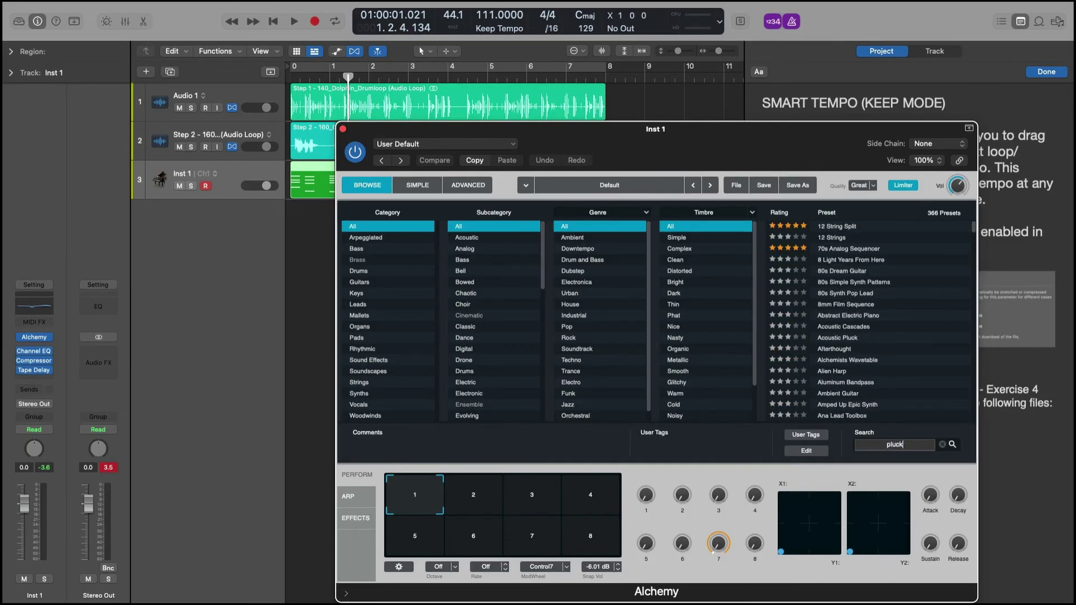
left_click(840, 331)
scroll(840, 330, "down", 3)
left_click(839, 326)
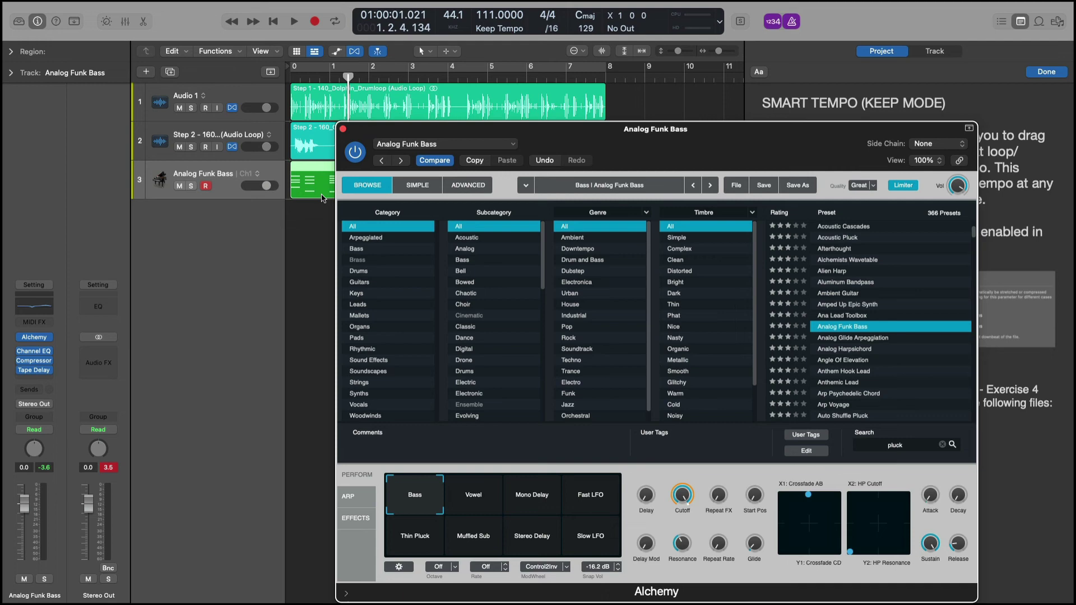
left_click(318, 186)
key("space")
key("space")
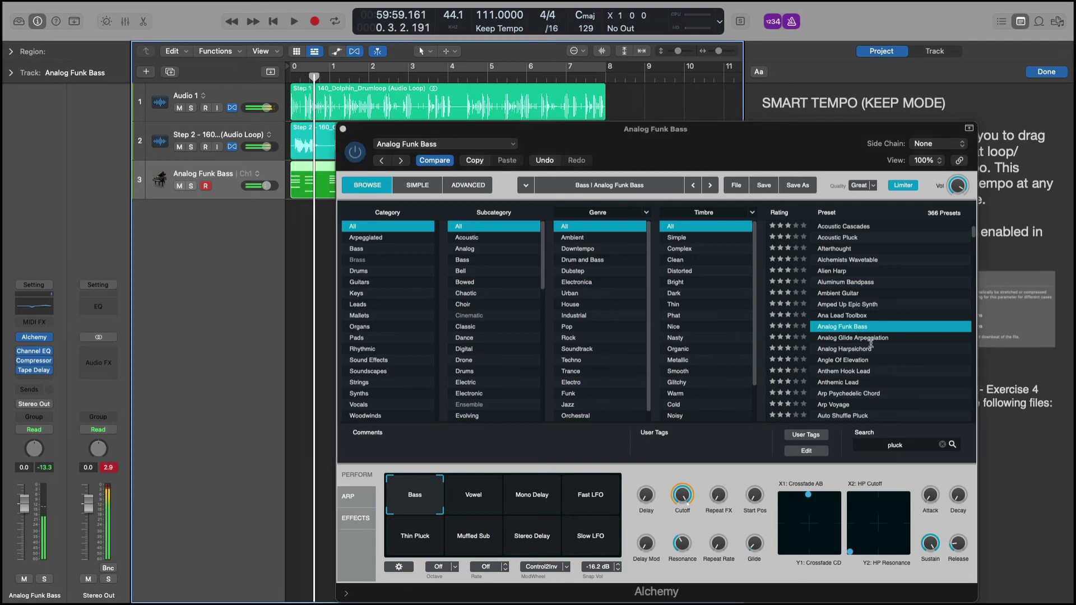
Step: Audition Analog Glide Arpeggiation, settle on Analog Harpsichord, and close the Alchemy window
left_click(868, 338)
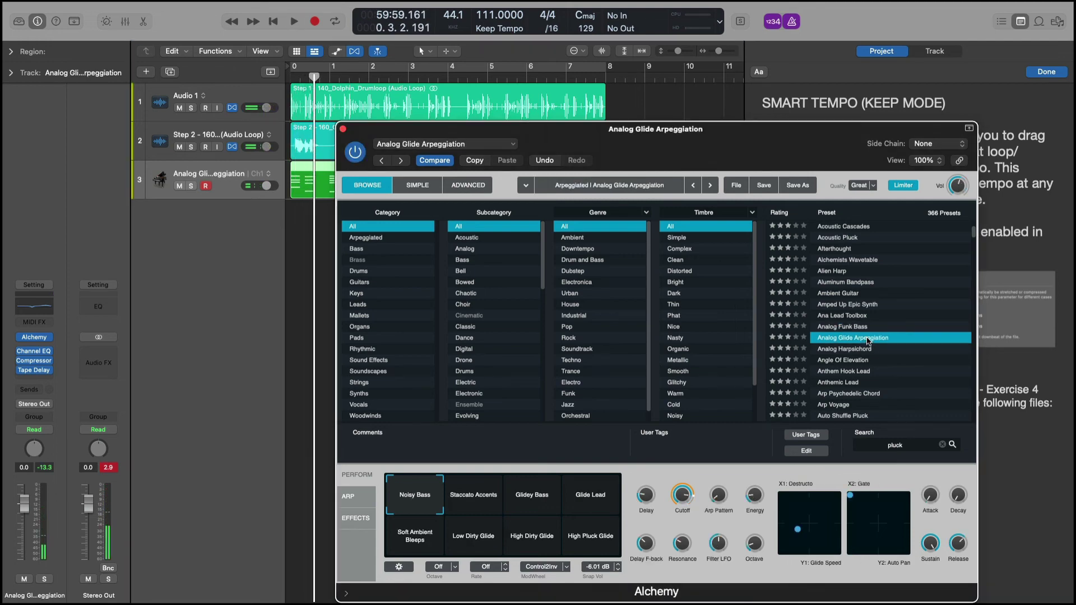
key("space")
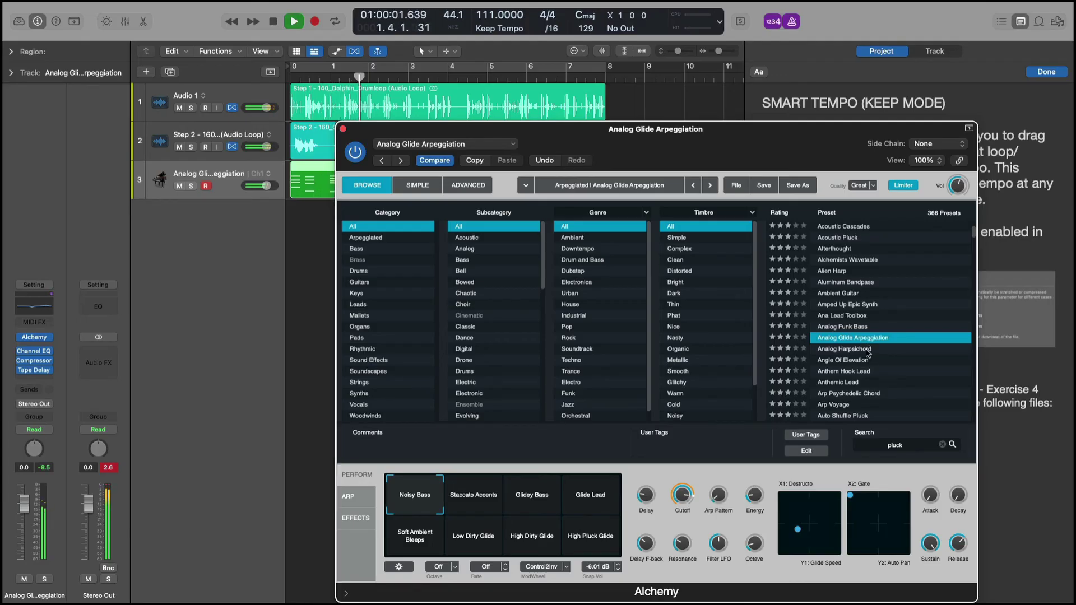
left_click(868, 349)
key("space")
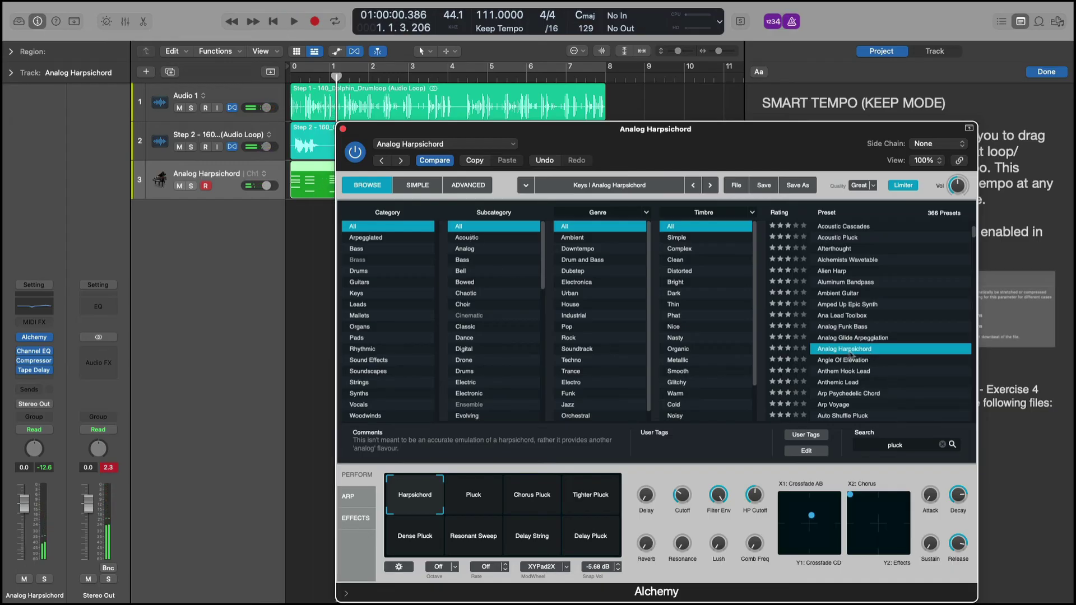
key("space")
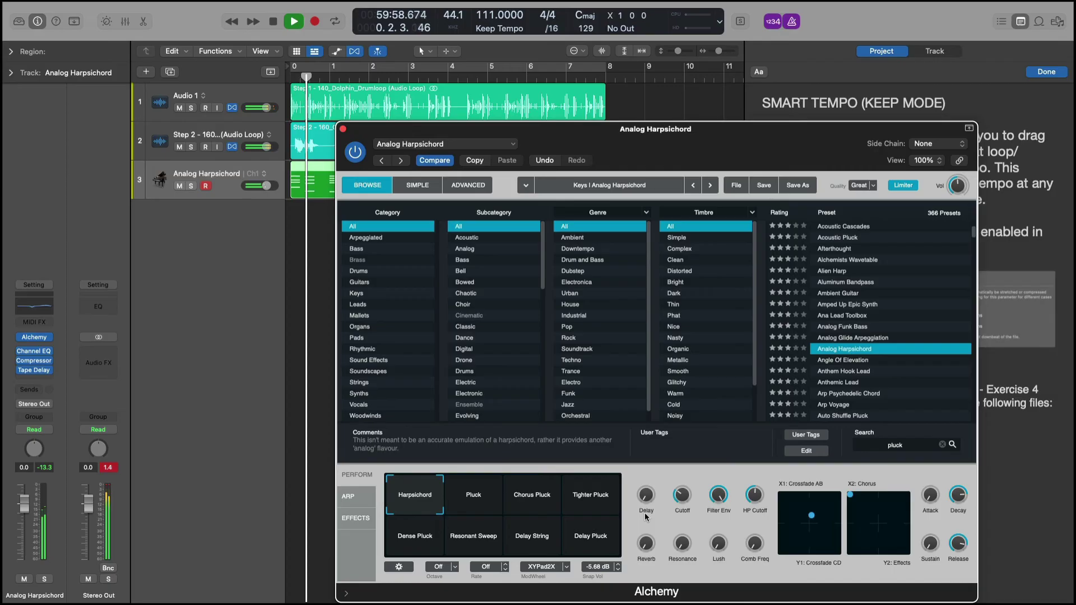
mouse_move(647, 539)
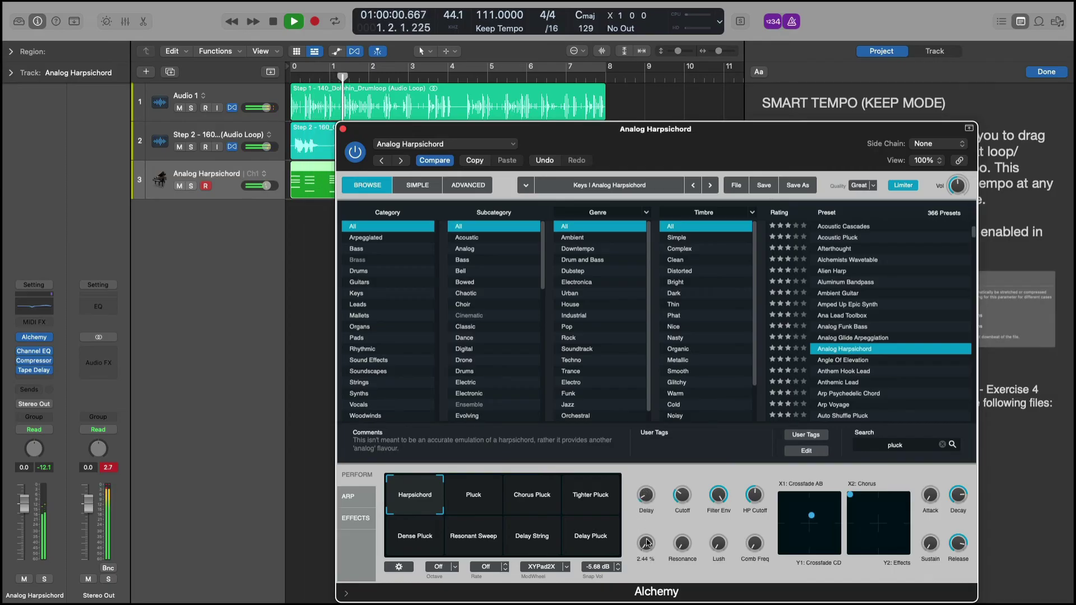
left_click(342, 129)
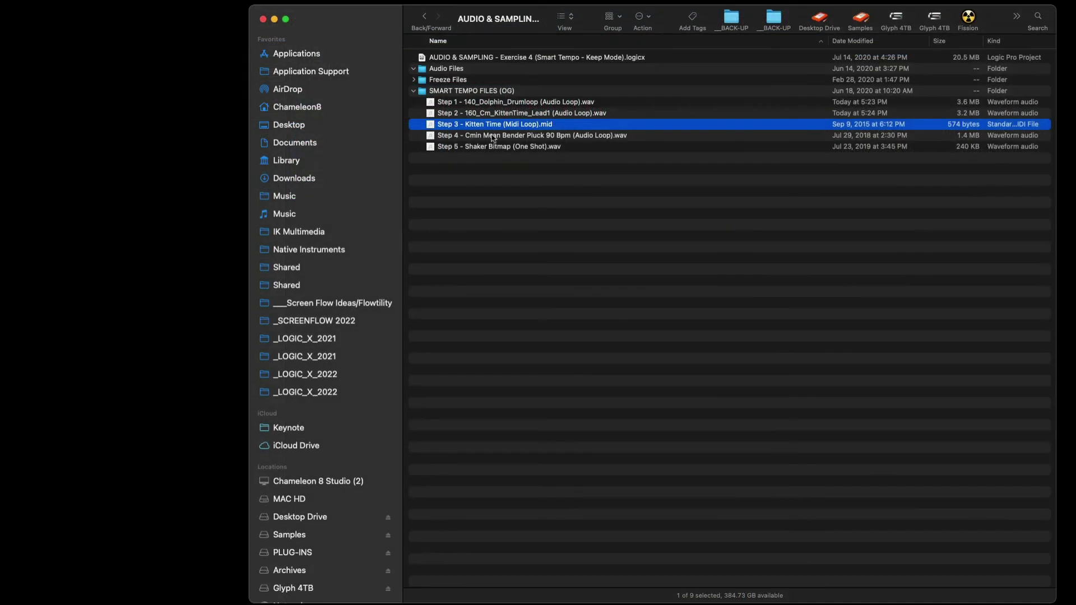
Step: Import the Step 4 Cmin Mean Bender Pluck loop as a new track and play it
left_click(493, 136)
left_click_drag(516, 136, 303, 216)
key("space")
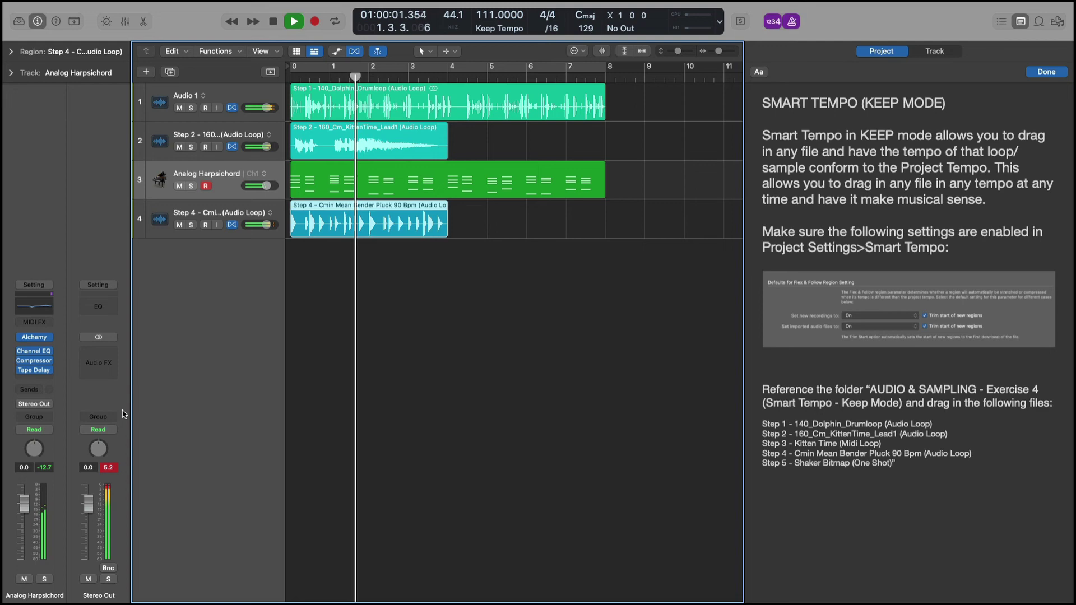
Step: Lower the Step 4 track volume to -7.8 dB and repeat its region once
left_click(161, 231)
left_click_drag(27, 520, 26, 541)
key("space")
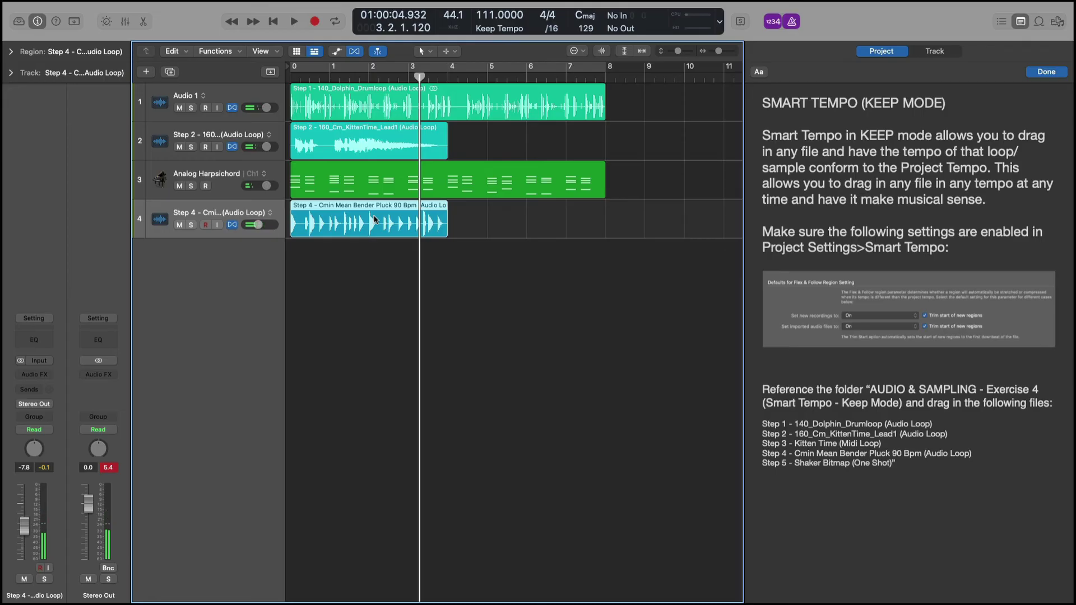
key("super+r")
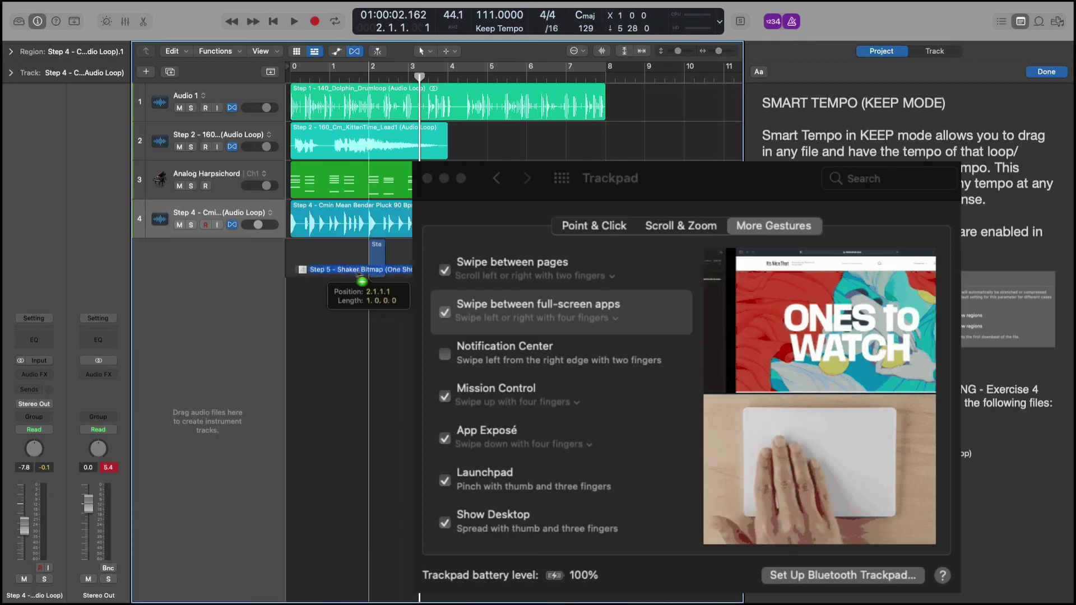
Step: Import the Step 5 Shaker Bitmap one-shot as a fifth track
left_click_drag(312, 269, 306, 265)
scroll(325, 258, "up", 5)
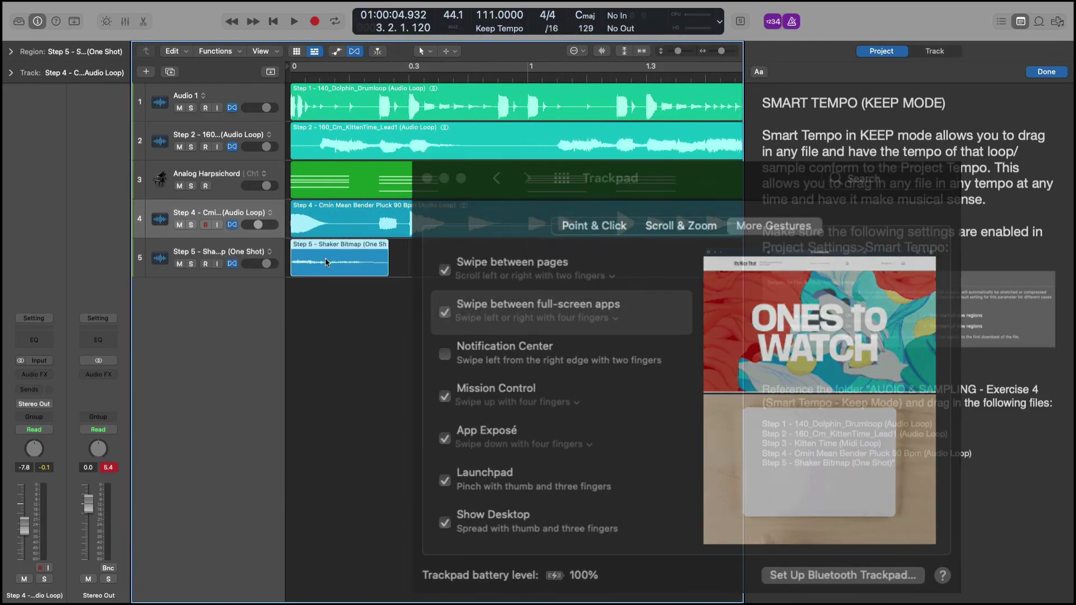
scroll(326, 258, "down", 5)
Step: Copy the shaker region to bar 4 and play the project from the start
left_click(321, 223)
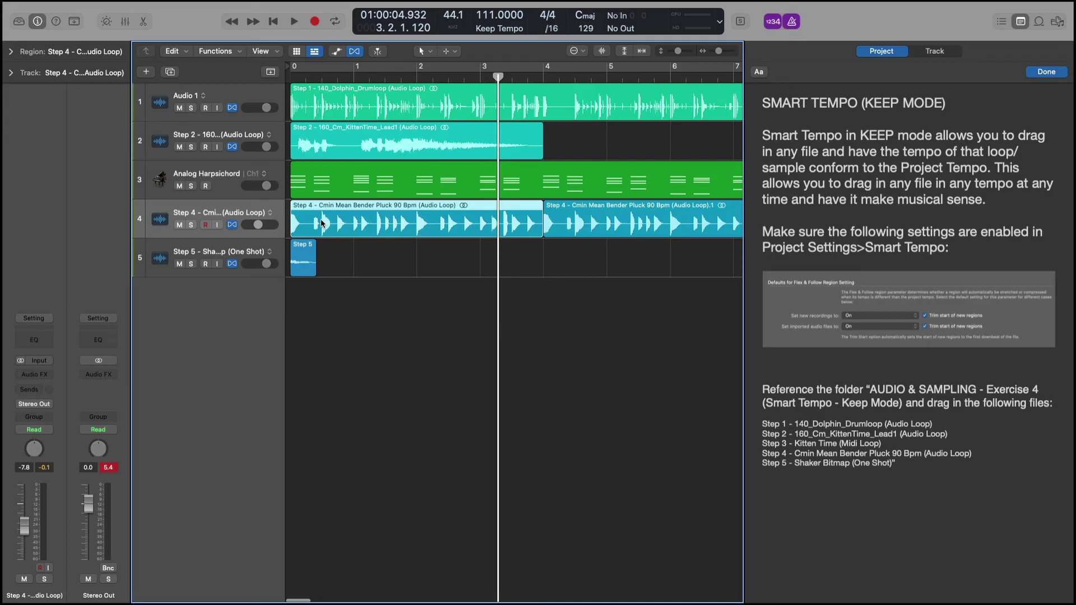
left_click(302, 259)
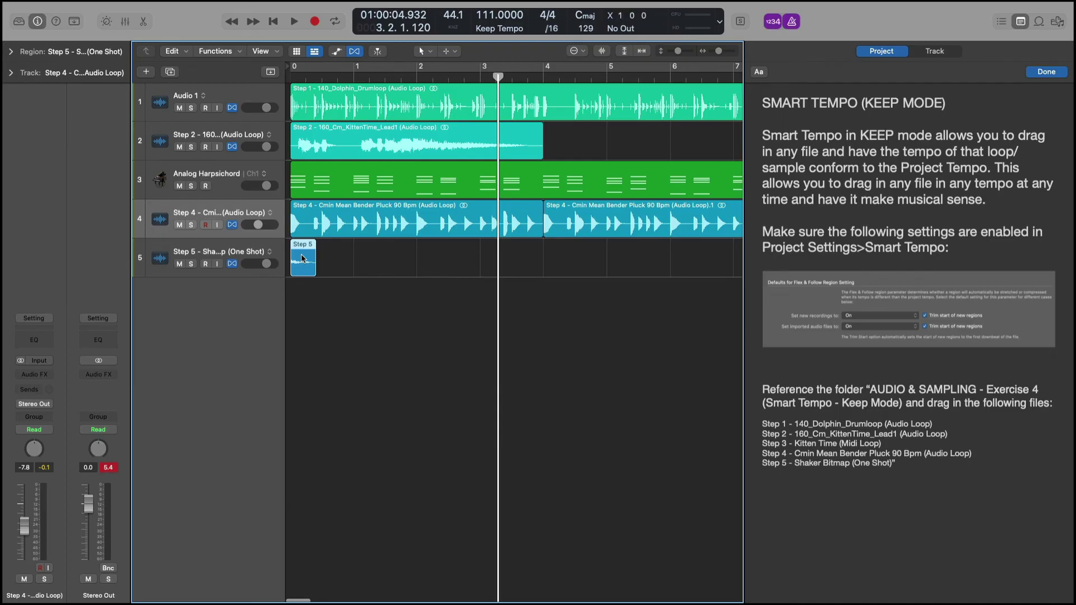
scroll(302, 259, "down", 3)
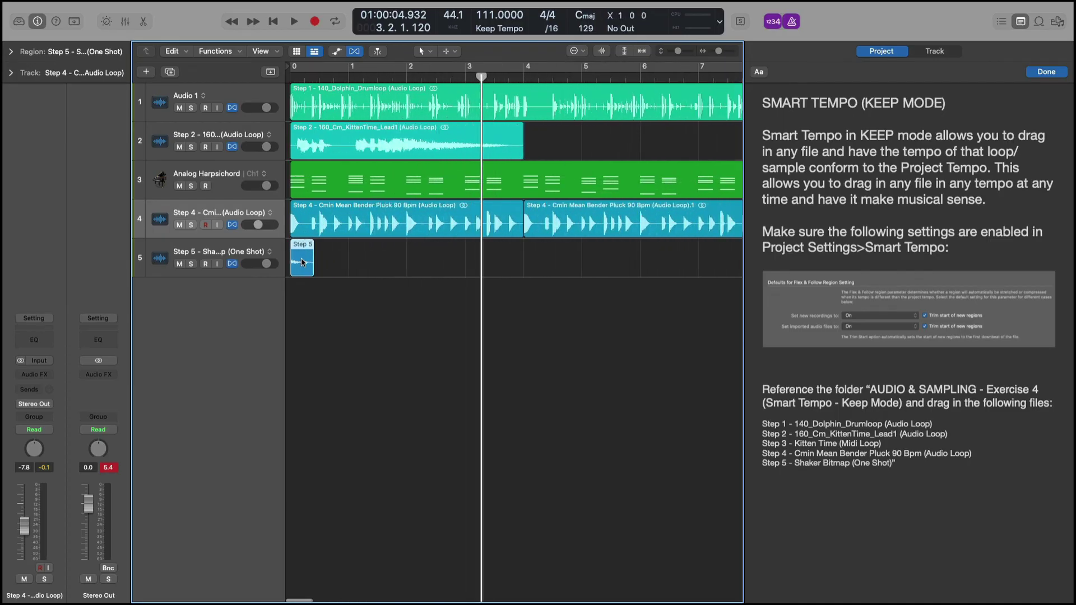
left_click_drag(301, 261, 535, 261)
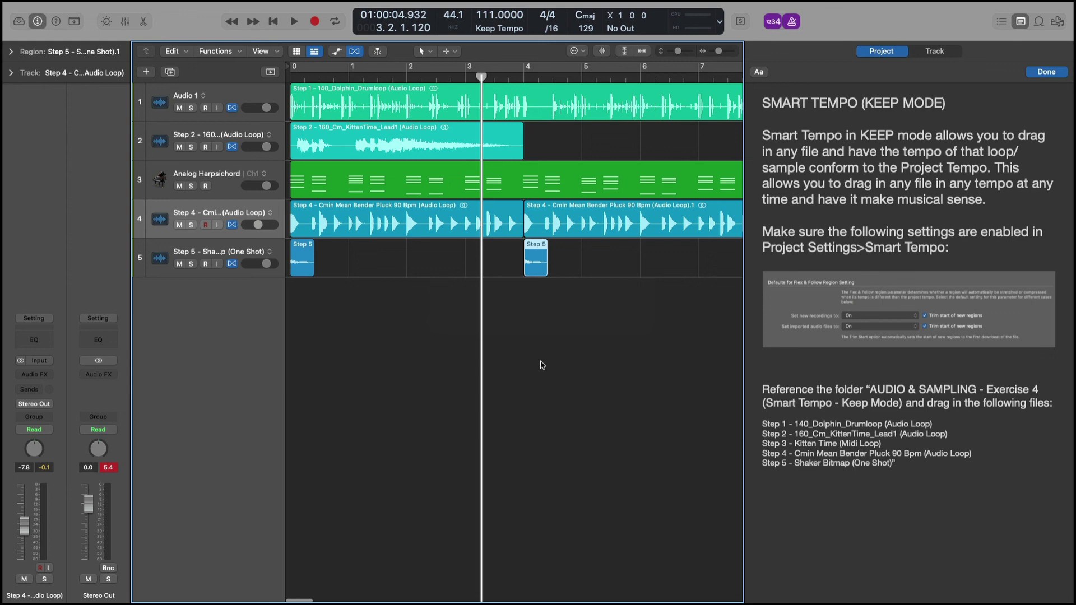
key("Return")
key("space")
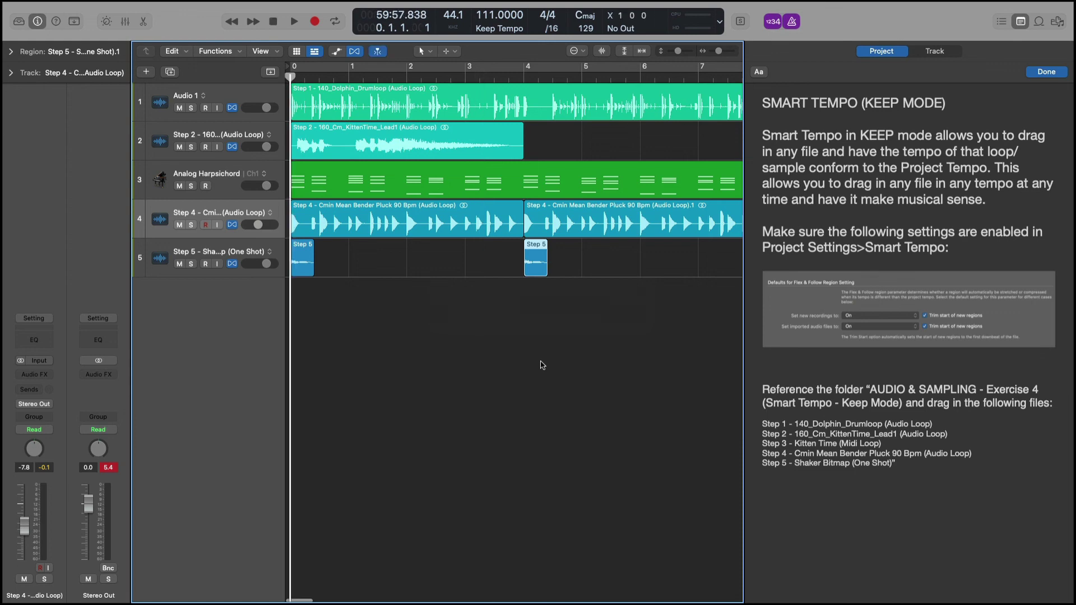
Step: Give the Step 4 pluck track a 148 Hz Channel EQ low cut; move the second shaker to bar 8
scroll(542, 365, "down", 3)
key("space")
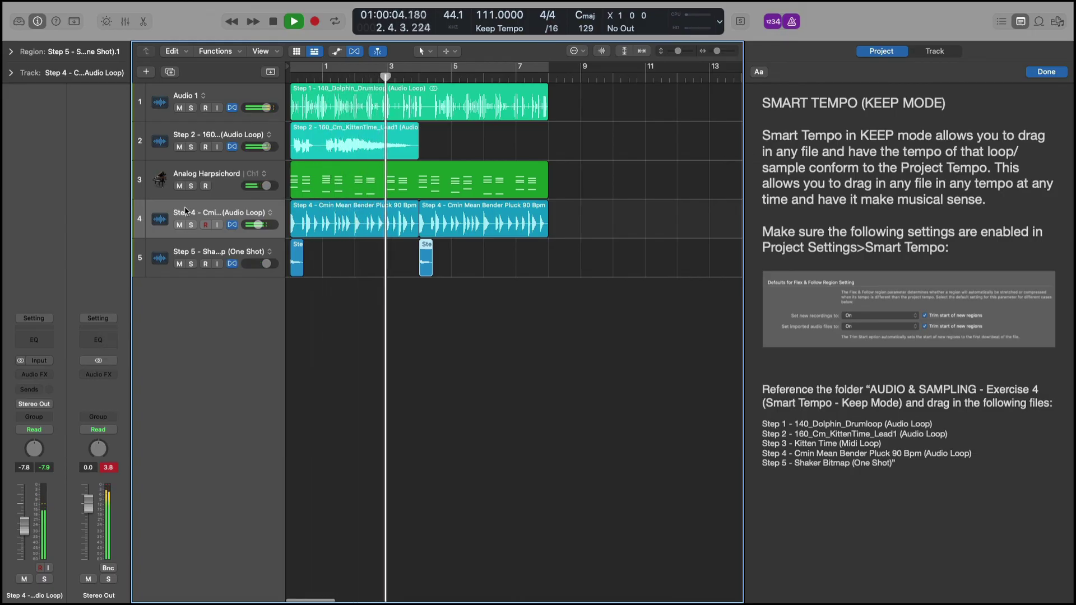
left_click(44, 343)
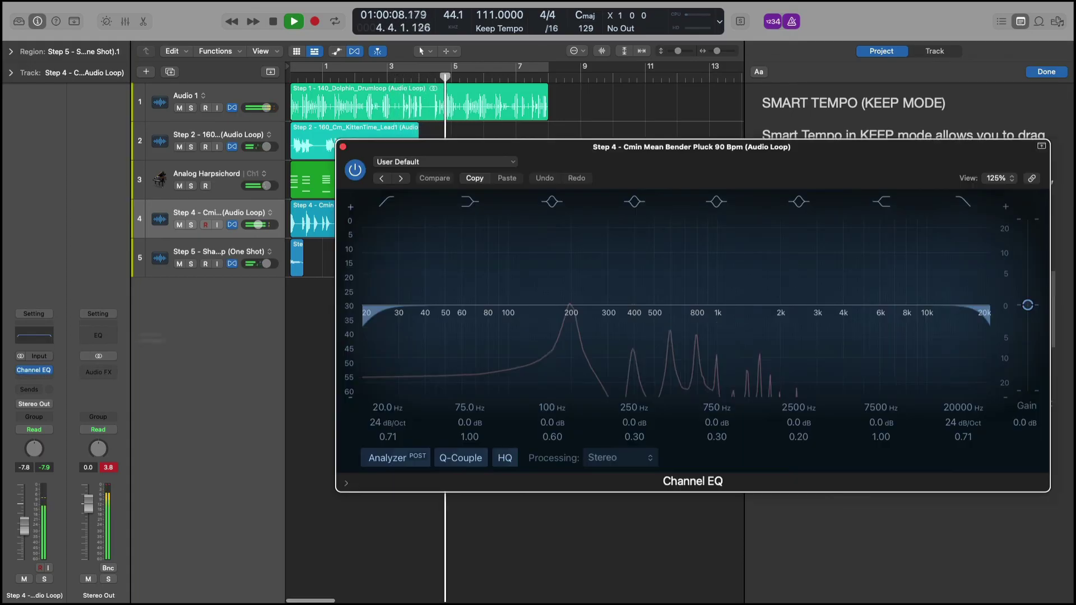
left_click_drag(367, 307, 521, 325)
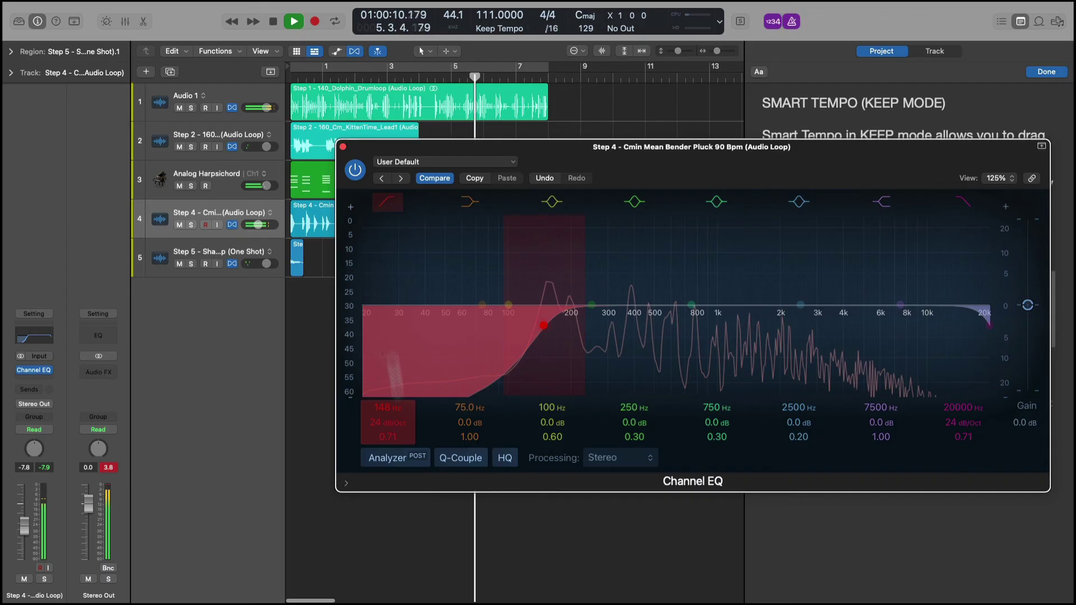
left_click(342, 147)
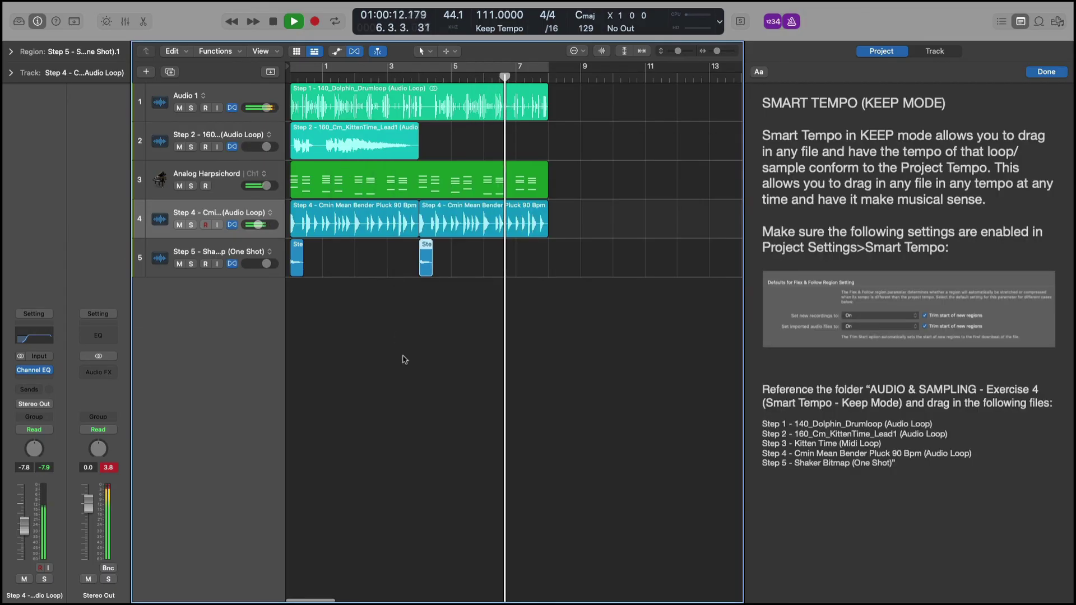
left_click_drag(439, 271, 568, 271)
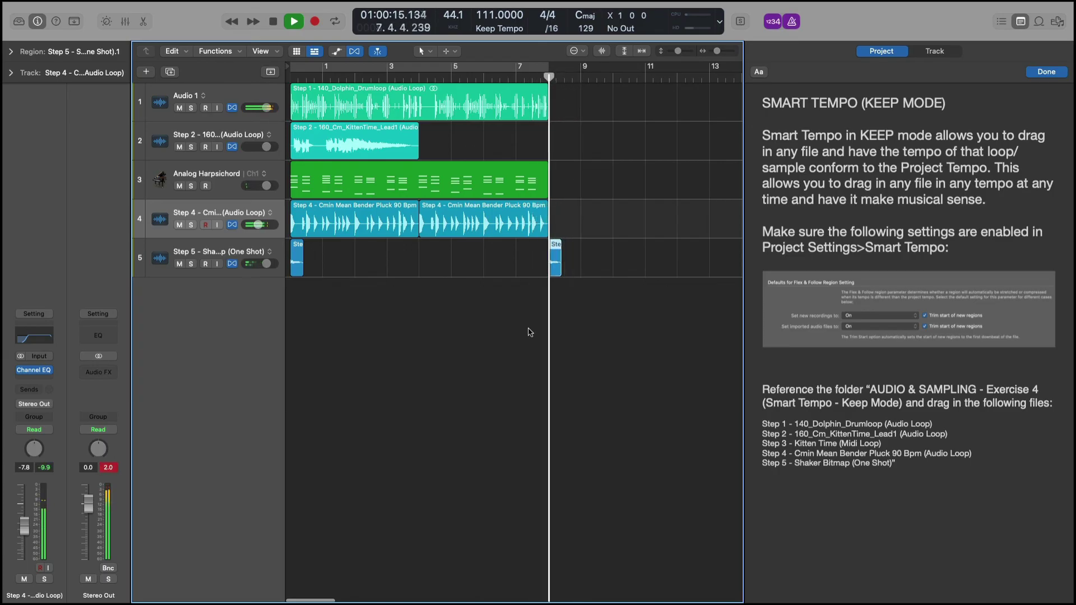
Step: Undo the shaker move back to bar 4 and confirm Smart Tempo is Keep Project Tempo
key("super+z")
key("space")
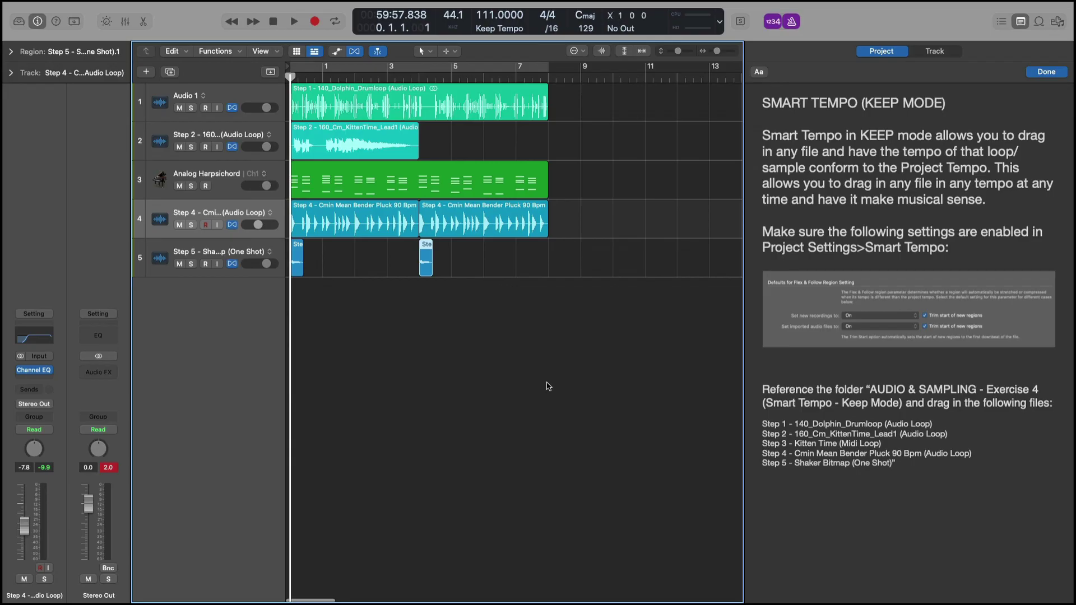
key("alt+p")
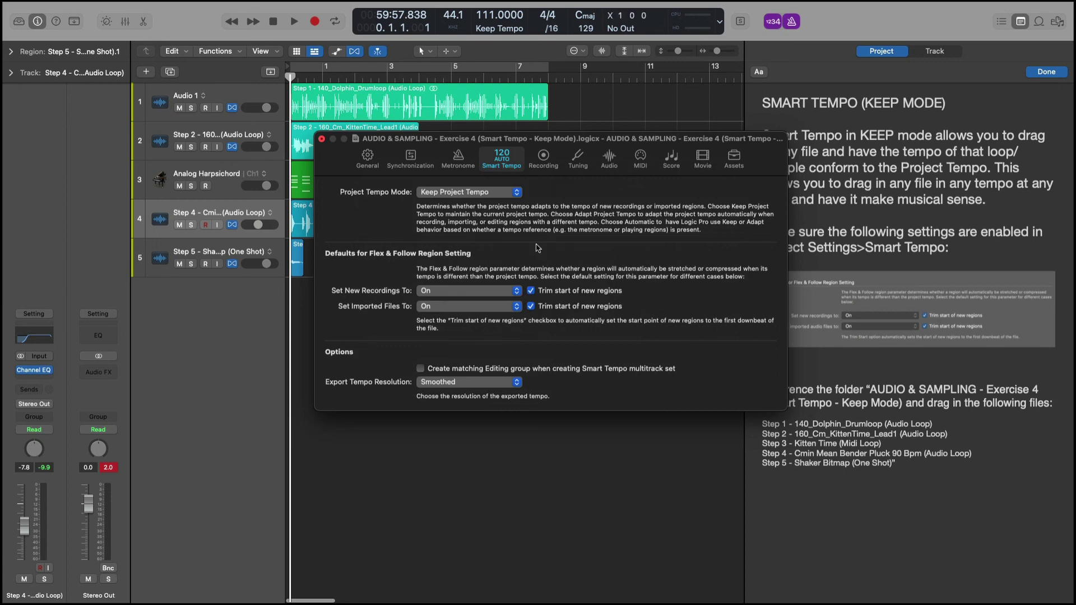
left_click_drag(485, 142, 466, 139)
left_click(302, 136)
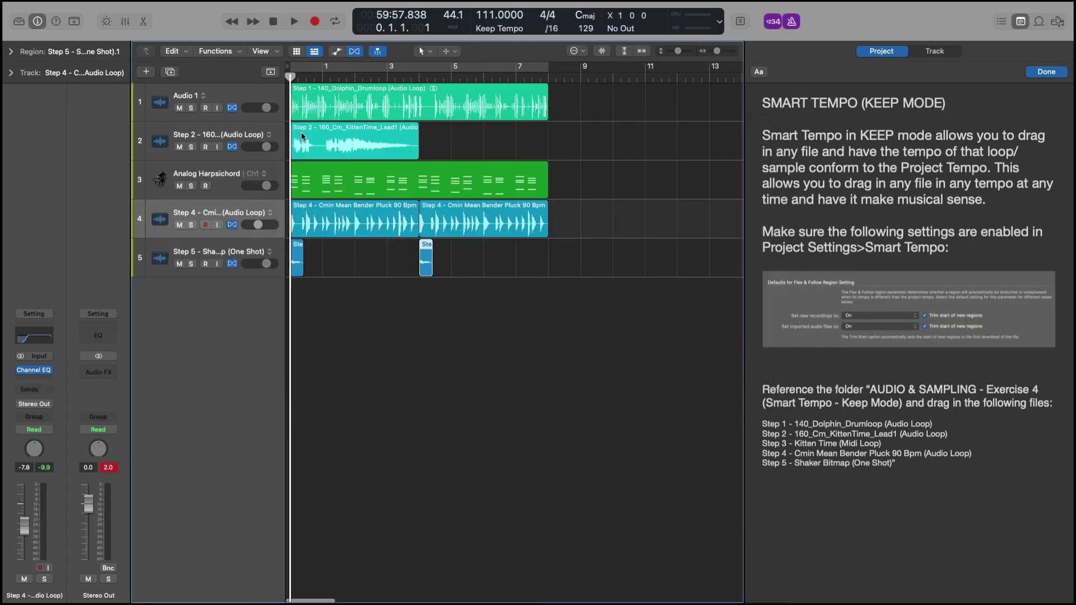